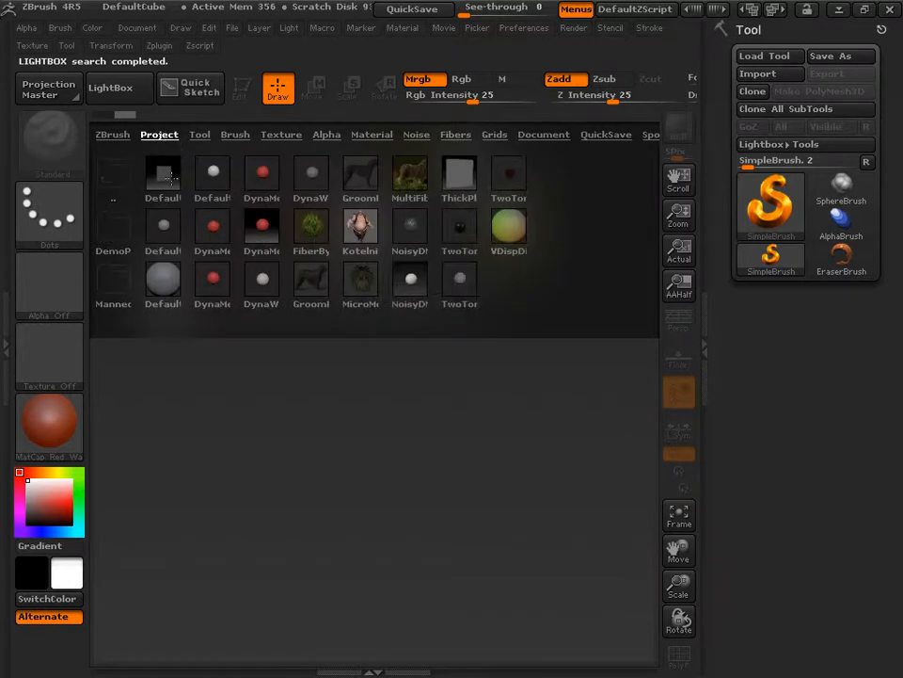
# Step: Open the DefaultCube project and duplicate its cube subtool
pyautogui.doubleClick(164, 174)
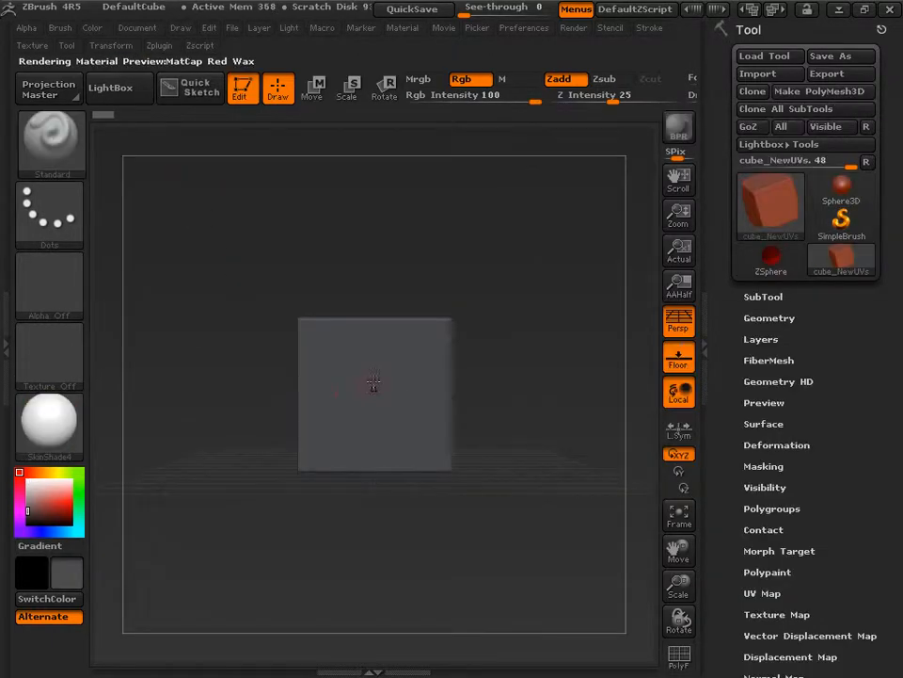
pyautogui.moveTo(526, 394); pyautogui.dragTo(523, 463)
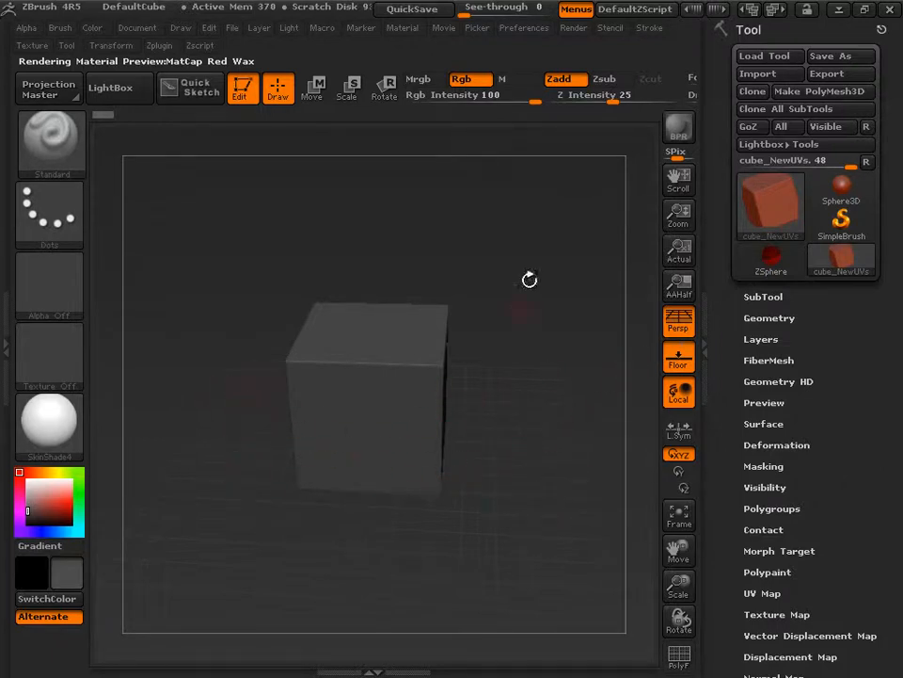
pyautogui.click(764, 296)
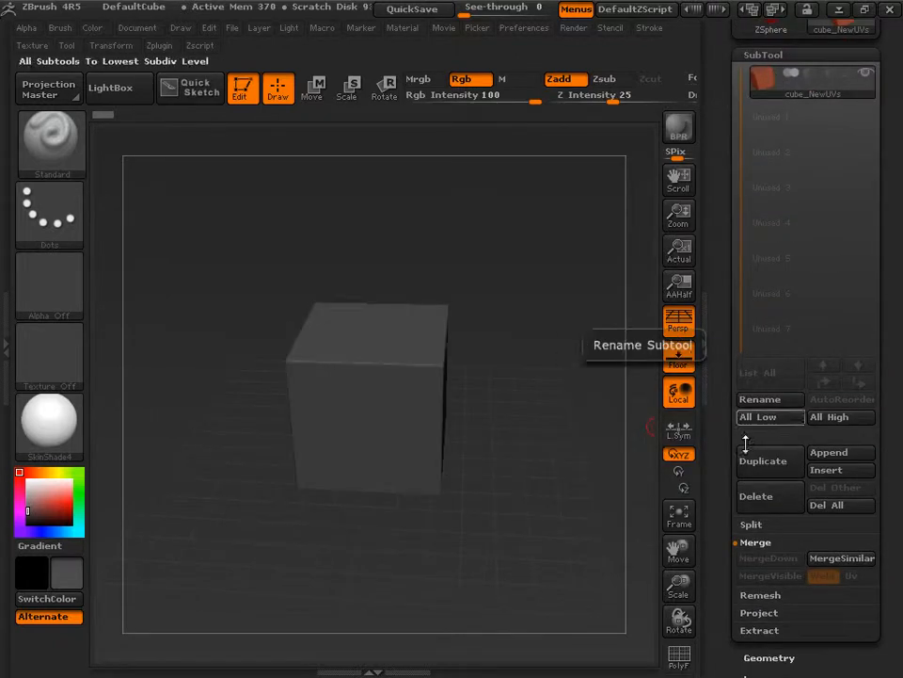
pyautogui.click(749, 474)
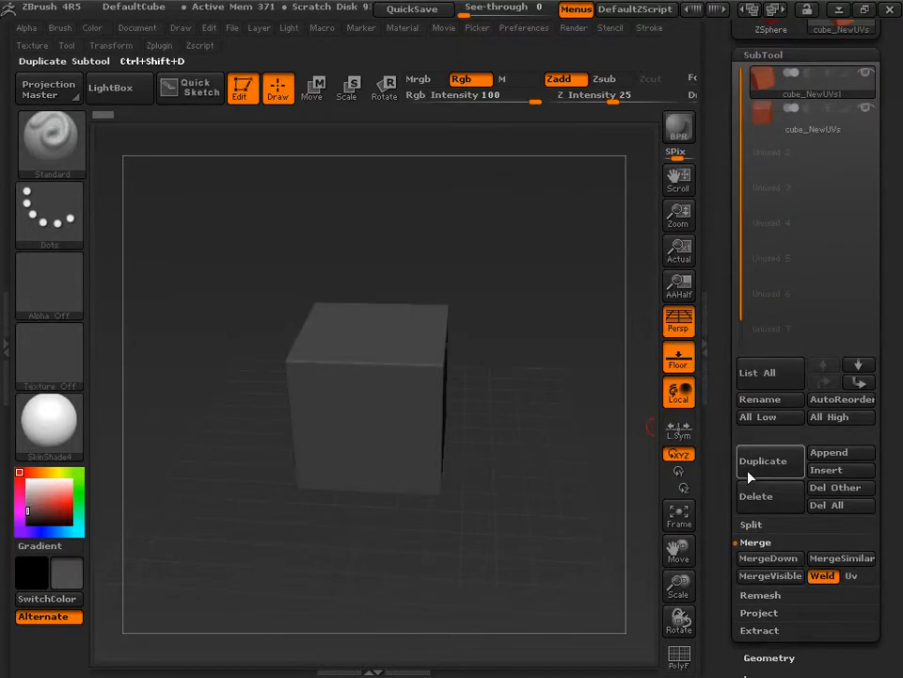
# Step: Select the cube_NewUVs subtool, switch to Move mode and deactivate symmetry
pyautogui.click(767, 130)
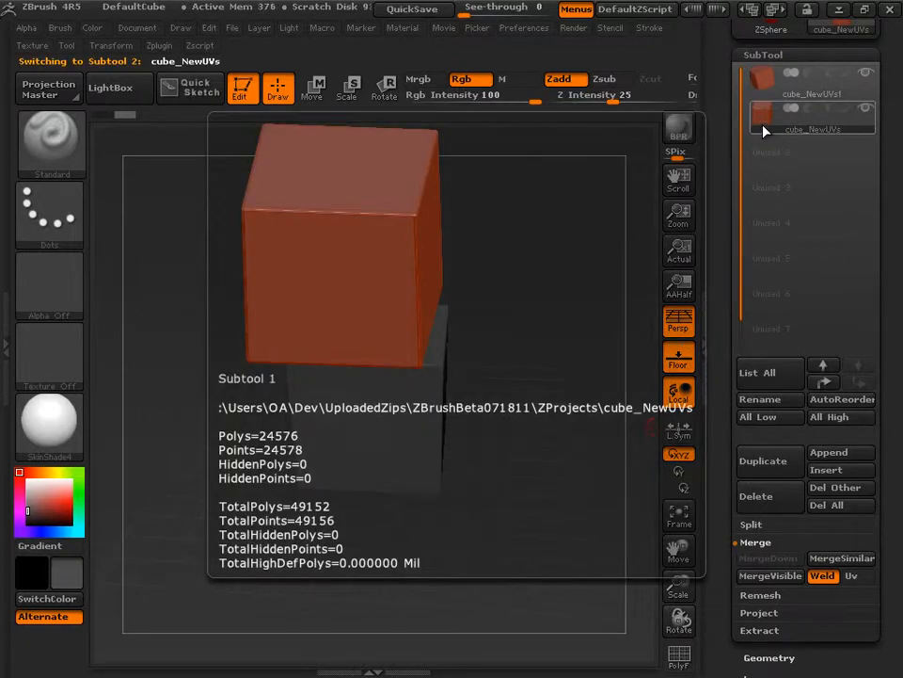
pyautogui.click(318, 95)
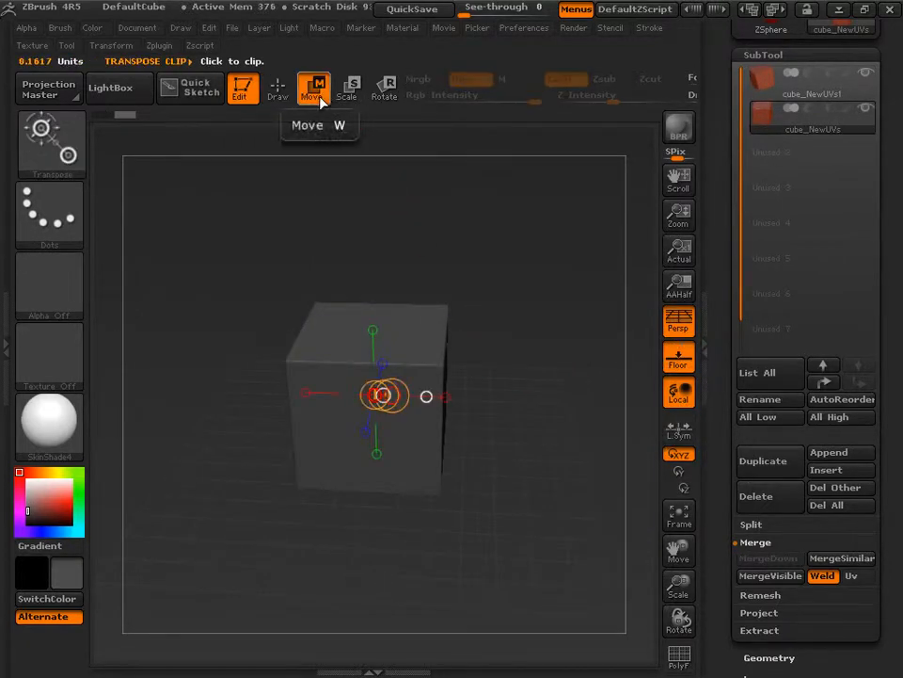
pyautogui.click(113, 45)
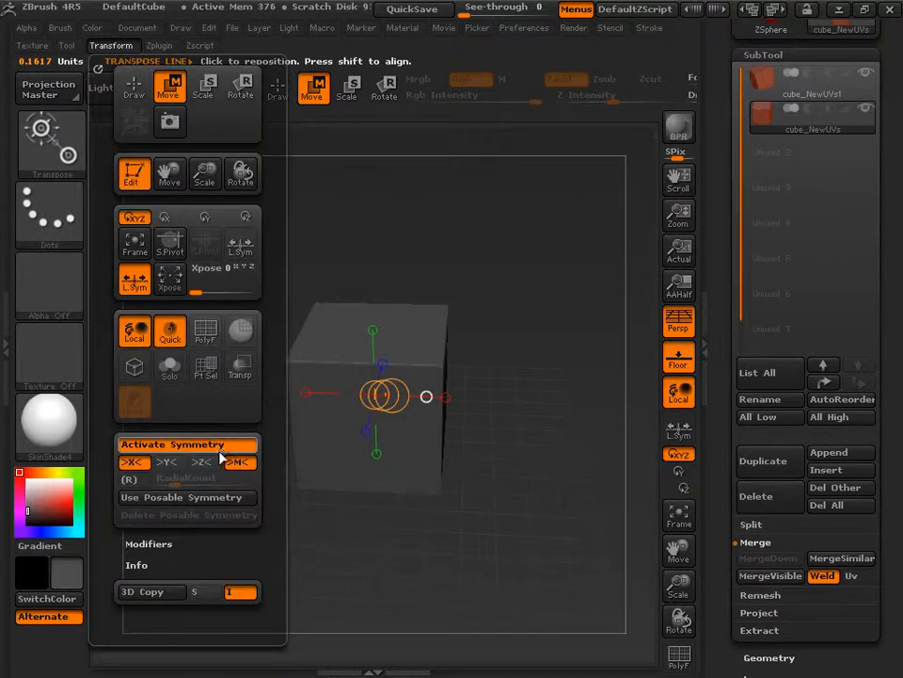
pyautogui.click(208, 450)
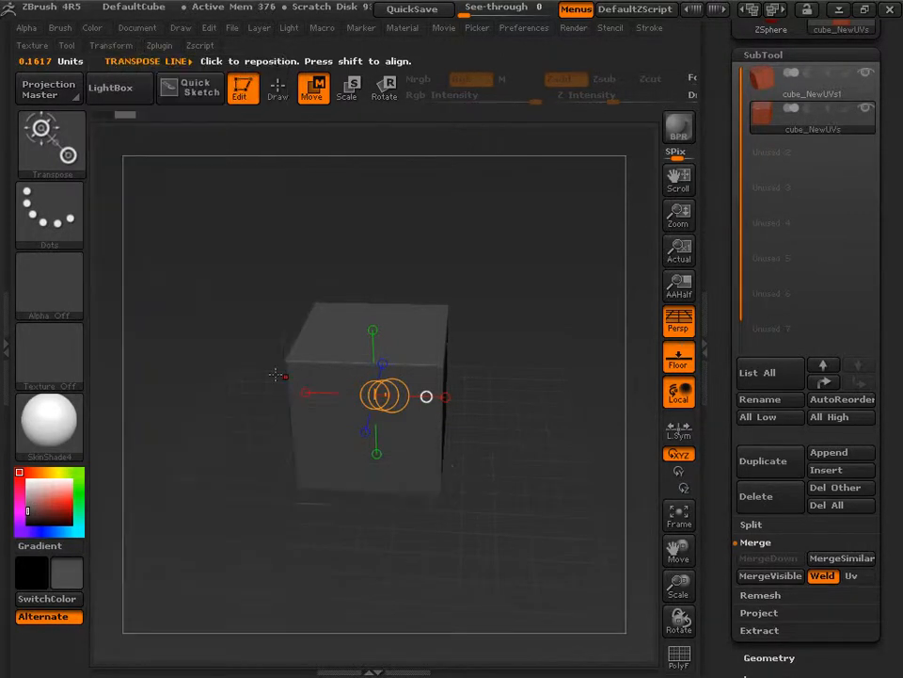
# Step: Lay a transpose line along the cube's upper front edge, move the cube sideways clear of its duplicate, and return to Draw mode
pyautogui.moveTo(207, 362); pyautogui.dragTo(441, 367)
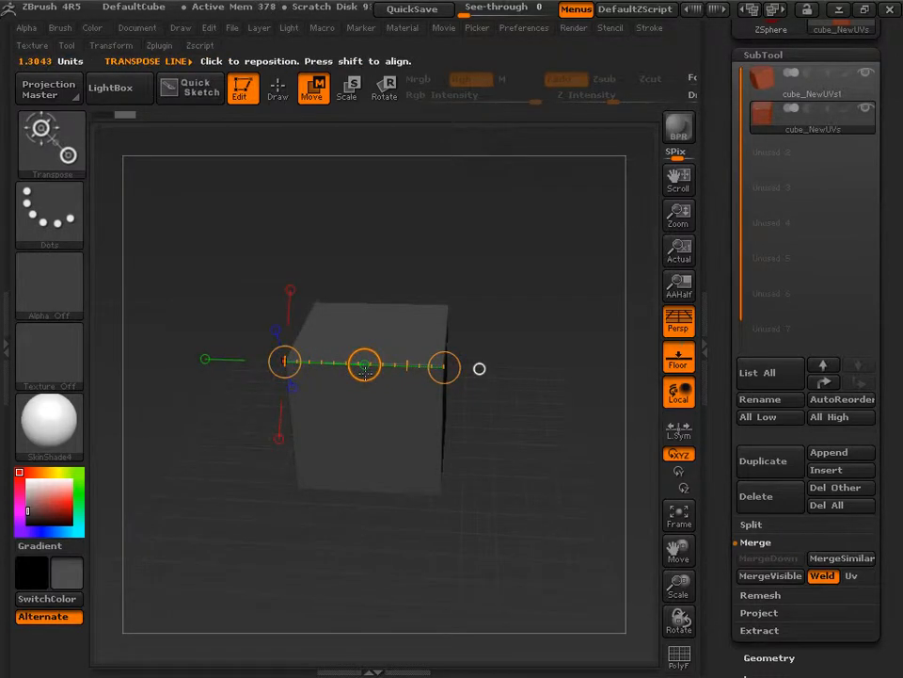
pyautogui.moveTo(366, 365); pyautogui.dragTo(558, 369)
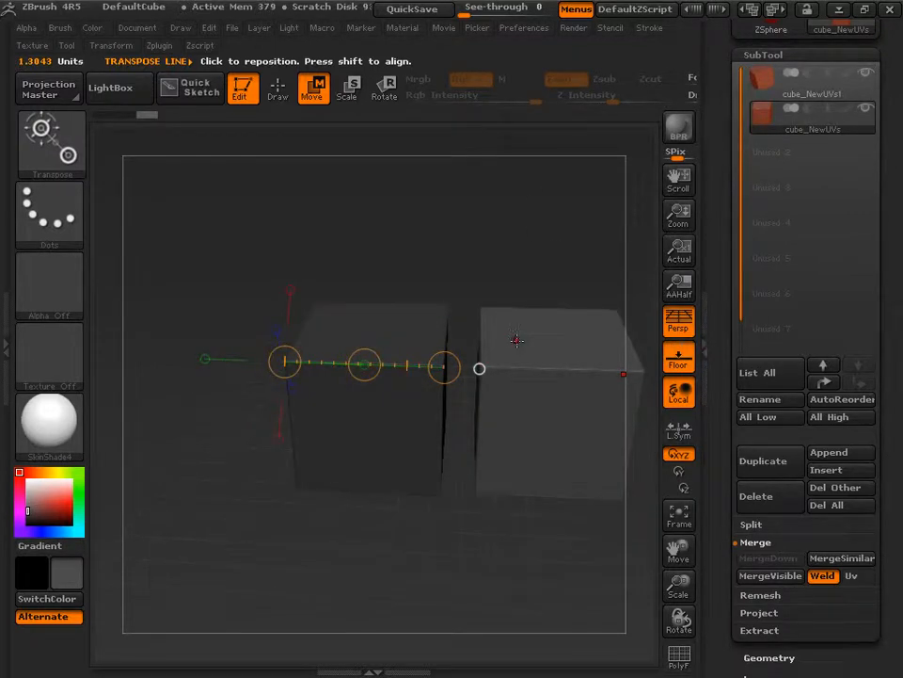
pyautogui.click(278, 88)
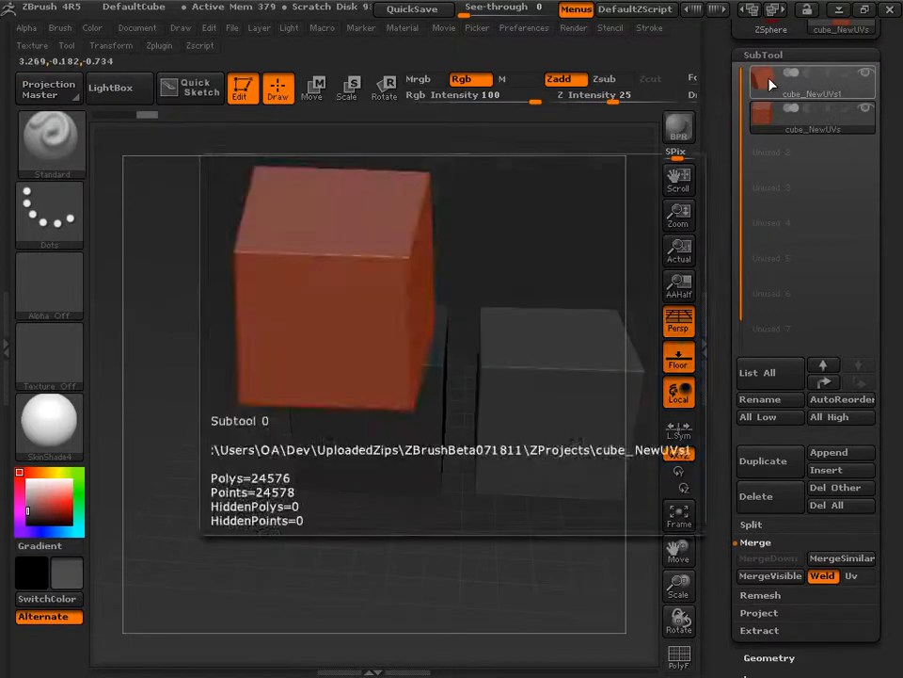
# Step: Switch back and forth between the two cube subtools to compare them, ending on cube_NewUVs
pyautogui.click(769, 83)
pyautogui.click(766, 122)
pyautogui.click(765, 87)
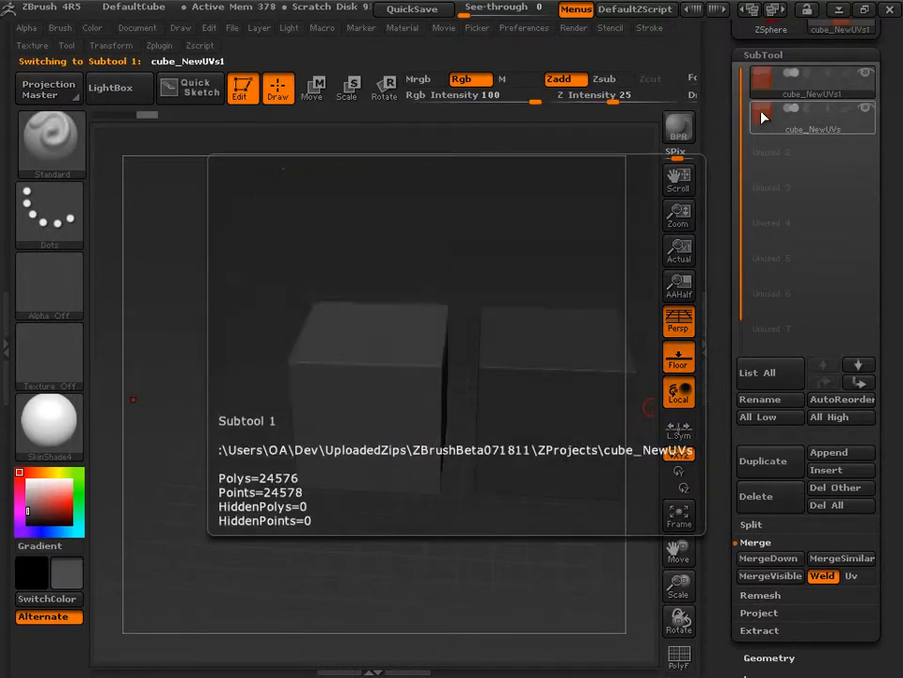
pyautogui.click(765, 120)
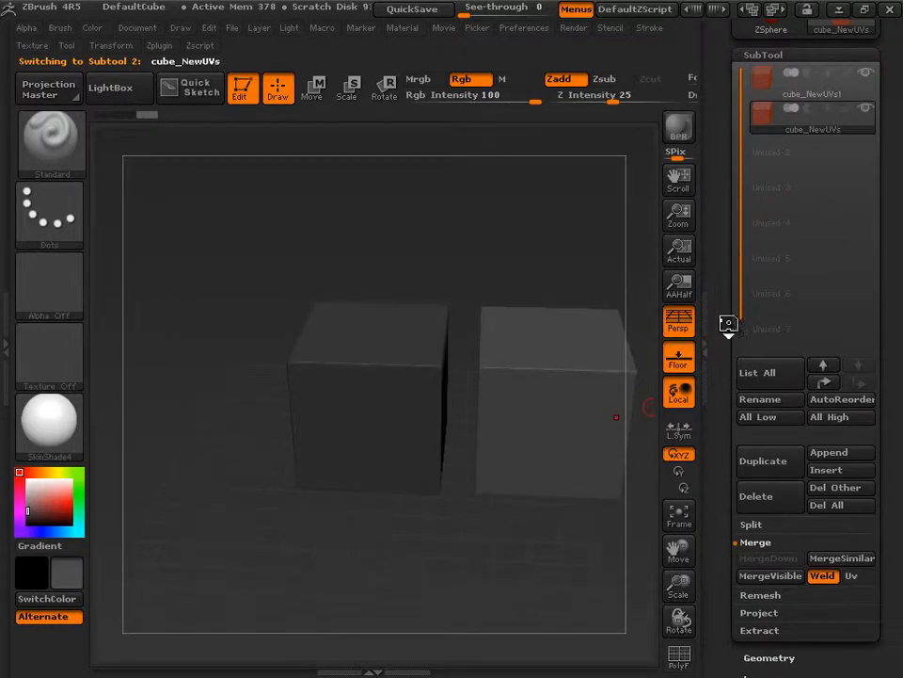
# Step: Examine the subtool list with both cubes in view and review the options for merging subtools
pyautogui.moveTo(729, 324); pyautogui.dragTo(731, 429)
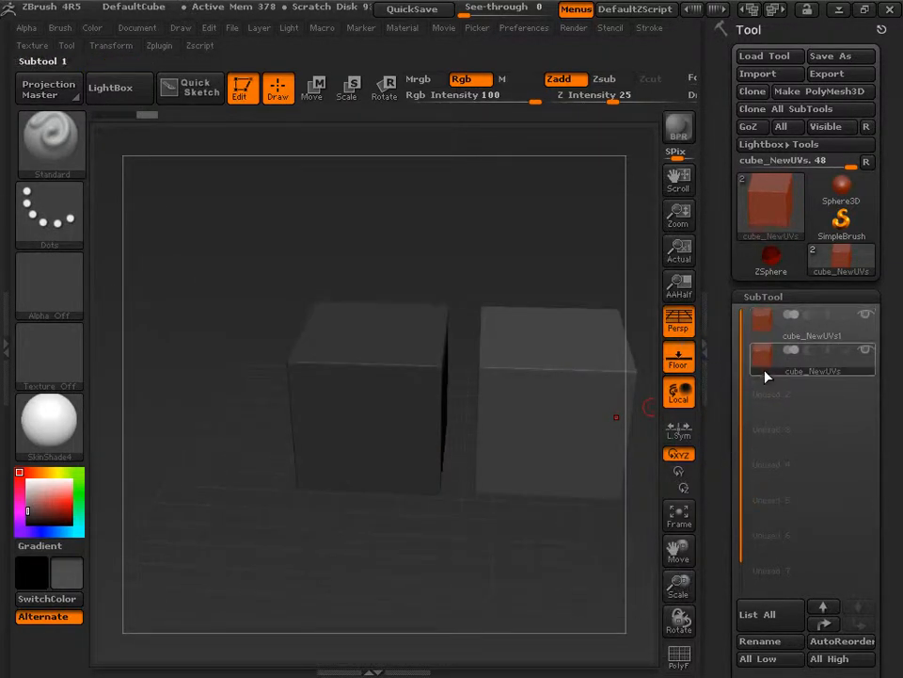
pyautogui.moveTo(718, 397); pyautogui.dragTo(720, 358)
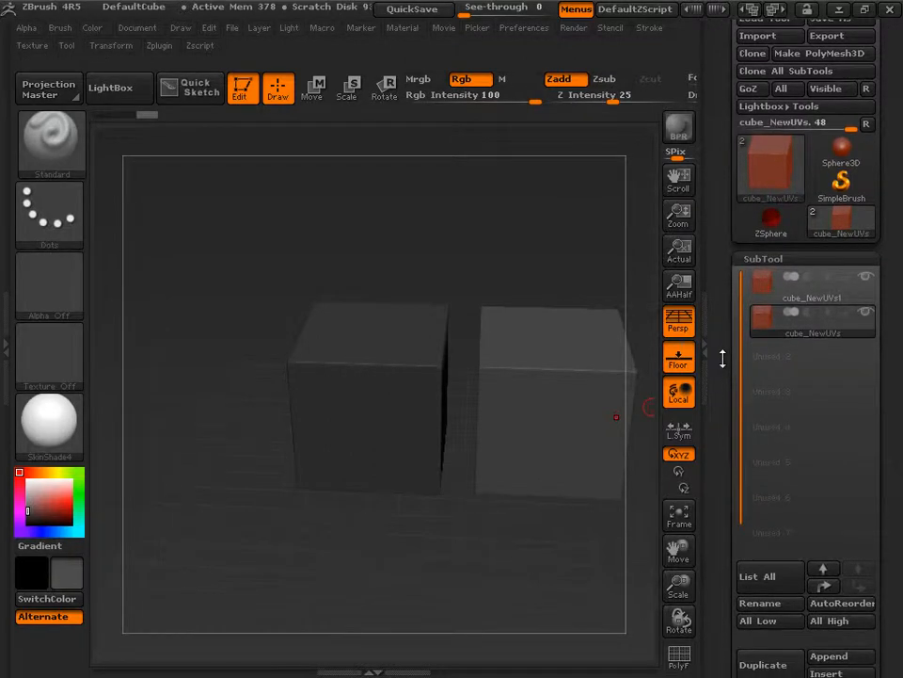
pyautogui.moveTo(678, 550); pyautogui.dragTo(639, 541)
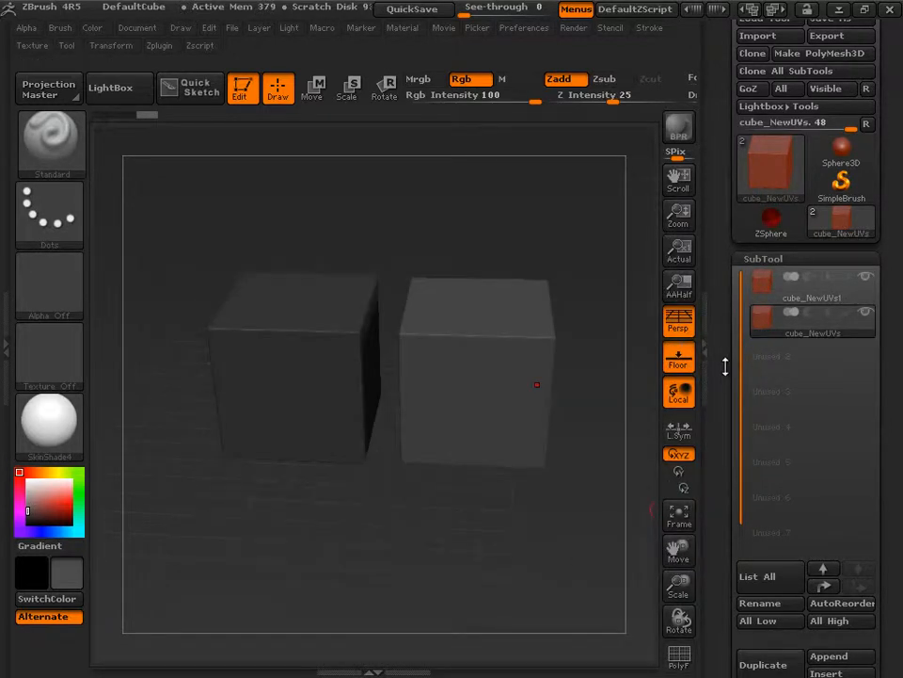
pyautogui.moveTo(731, 367); pyautogui.dragTo(732, 292)
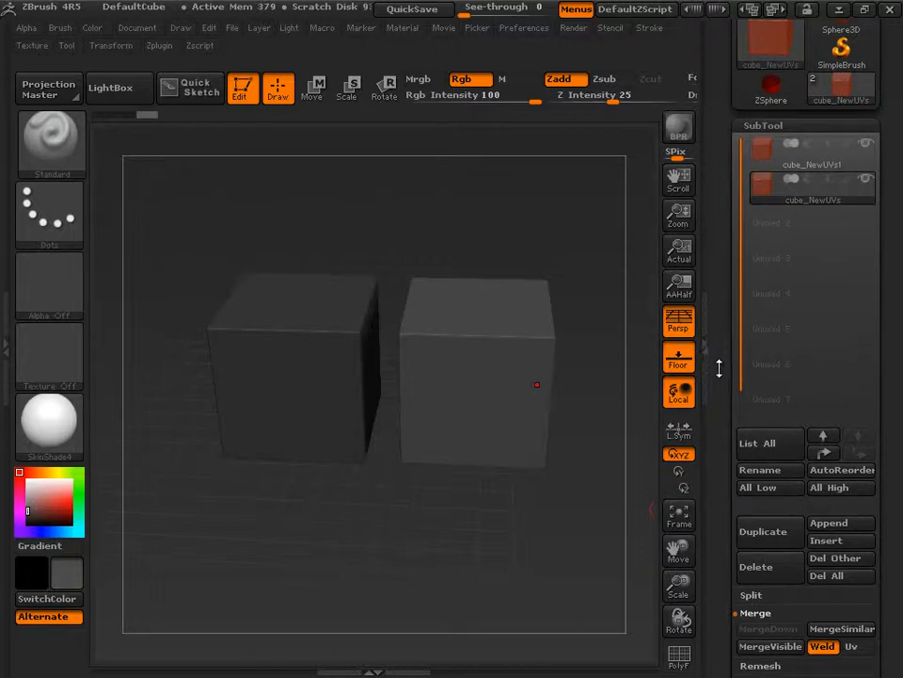
pyautogui.moveTo(719, 368); pyautogui.dragTo(733, 256)
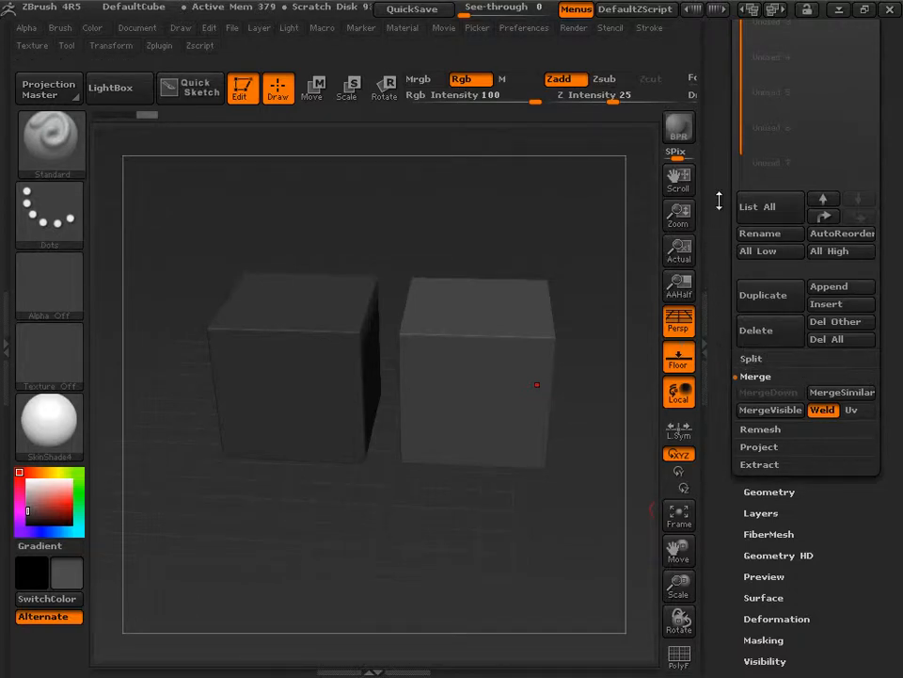
pyautogui.moveTo(719, 200); pyautogui.dragTo(737, 306)
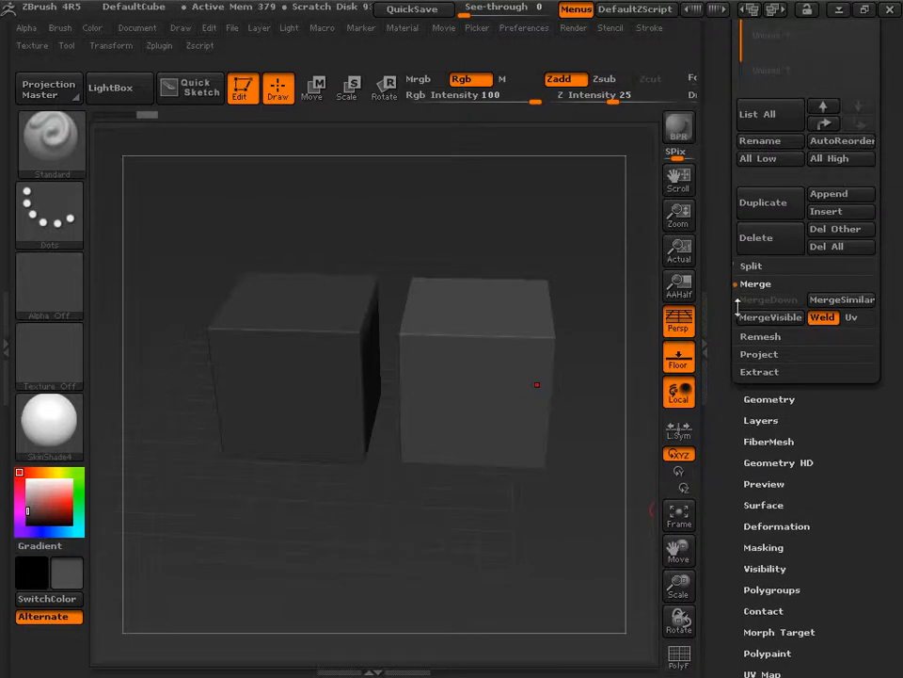
pyautogui.click(760, 286)
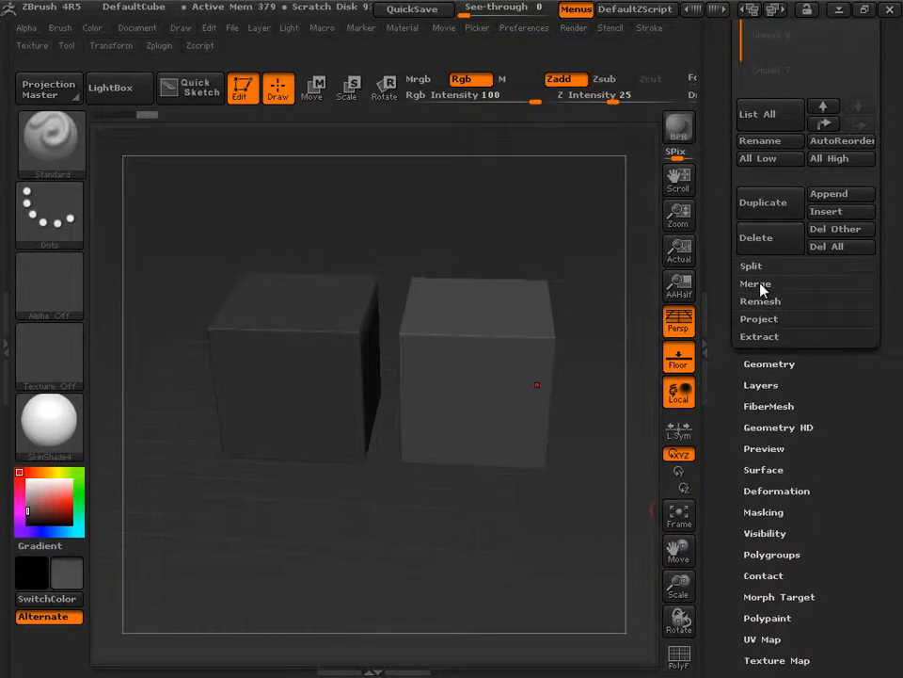
pyautogui.click(758, 286)
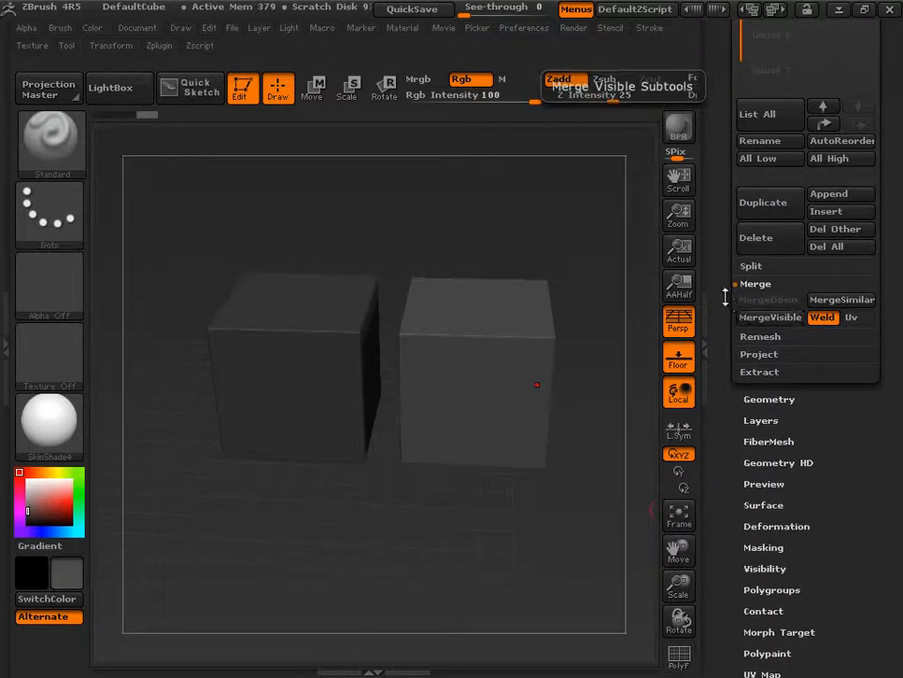
pyautogui.moveTo(725, 269); pyautogui.dragTo(724, 278)
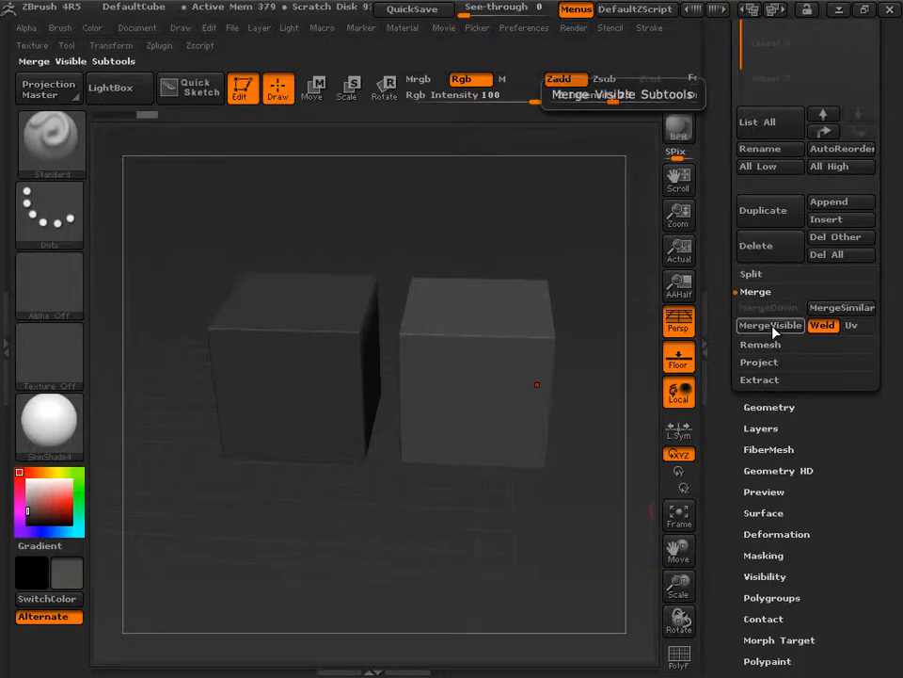
pyautogui.click(772, 326)
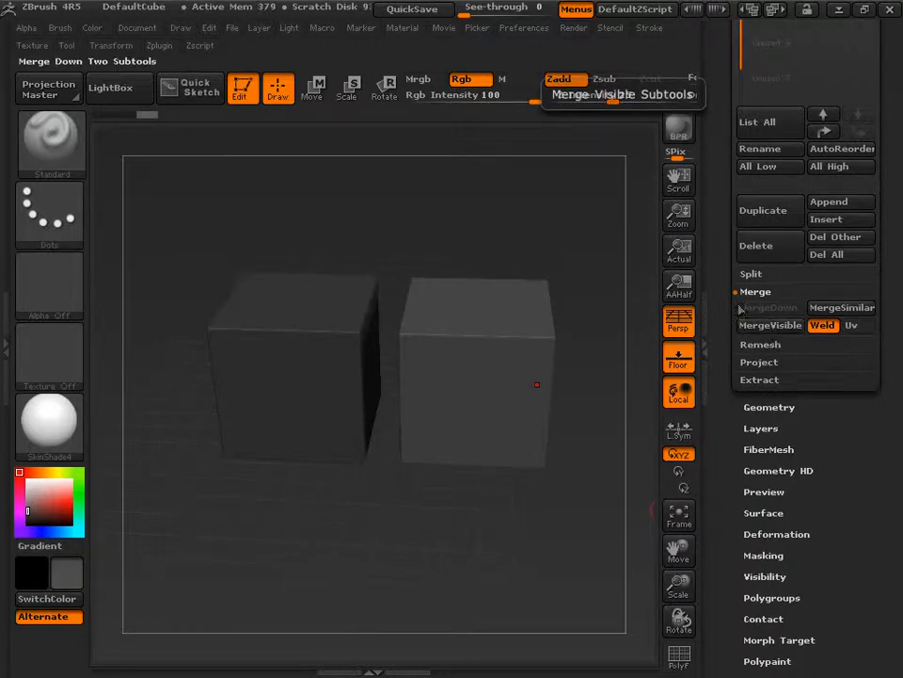
# Step: Select the cube_NewUVs1 subtool and merge it down with cube_NewUVs into a single subtool
pyautogui.click(822, 209)
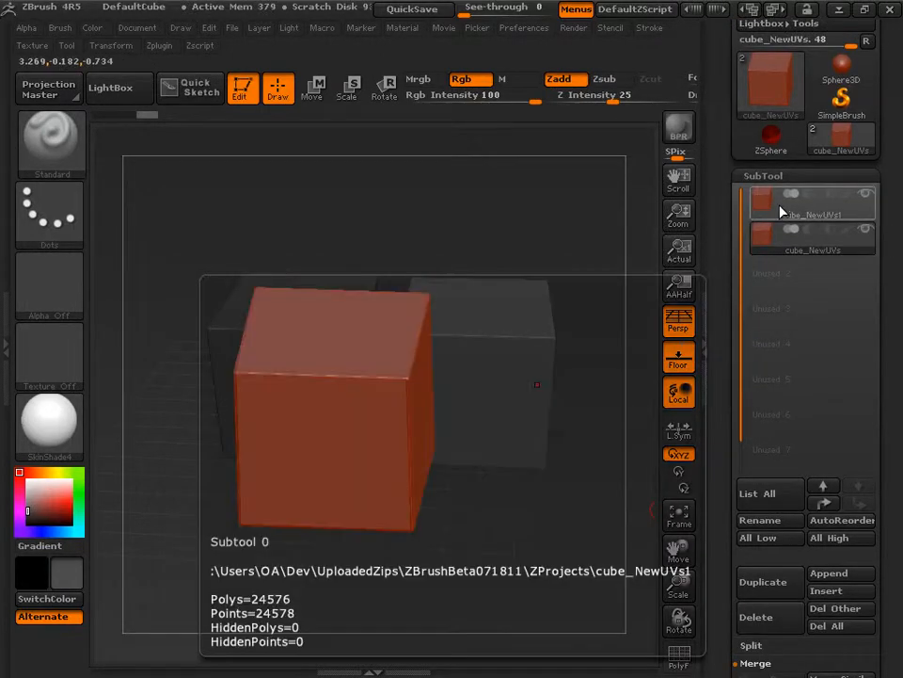
pyautogui.moveTo(731, 422); pyautogui.dragTo(725, 283)
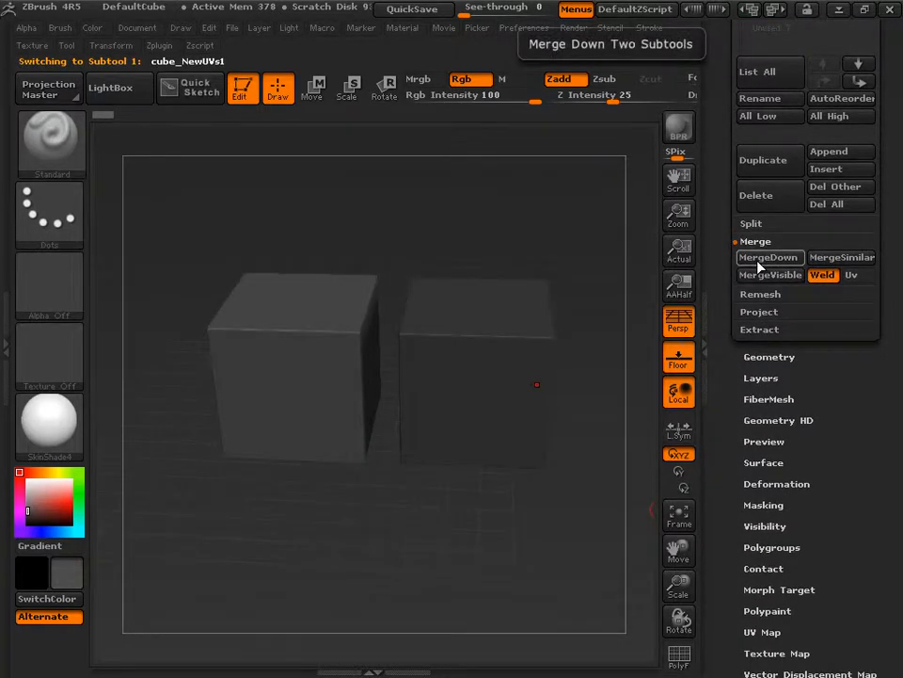
pyautogui.click(767, 257)
pyautogui.click(567, 298)
pyautogui.moveTo(728, 210); pyautogui.dragTo(730, 348)
pyautogui.click(764, 207)
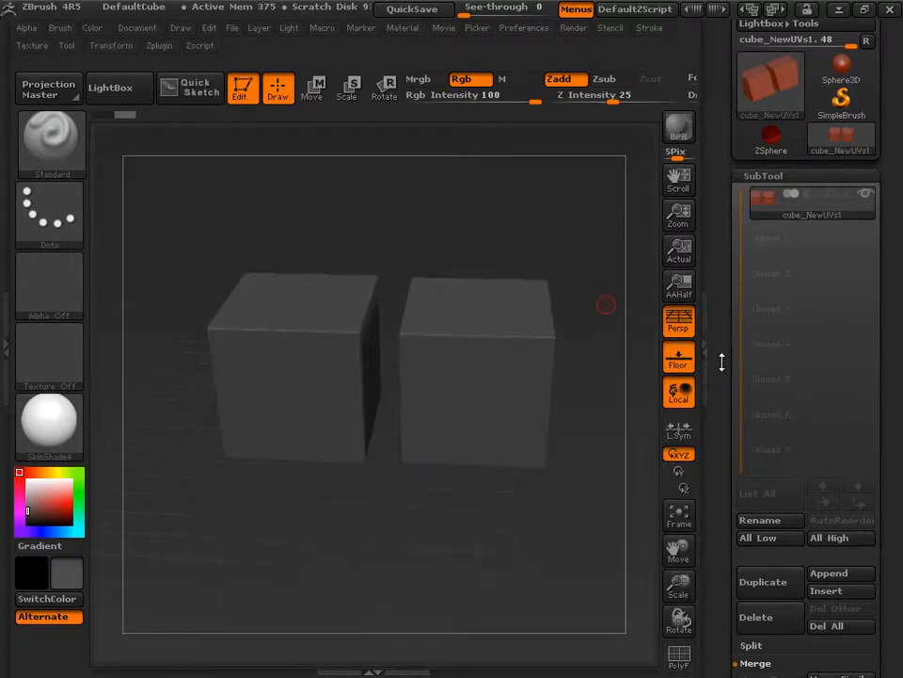
# Step: Open the polygroup options and turn on the polyframe display for the merged cubes
pyautogui.moveTo(722, 358); pyautogui.dragTo(736, 204)
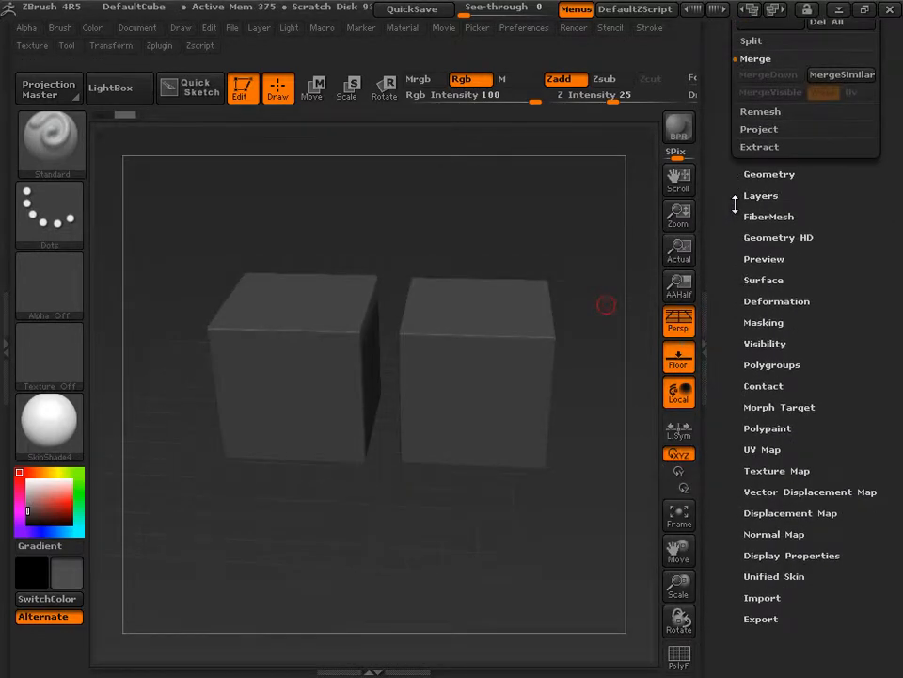
pyautogui.click(757, 364)
pyautogui.moveTo(724, 201); pyautogui.dragTo(728, 303)
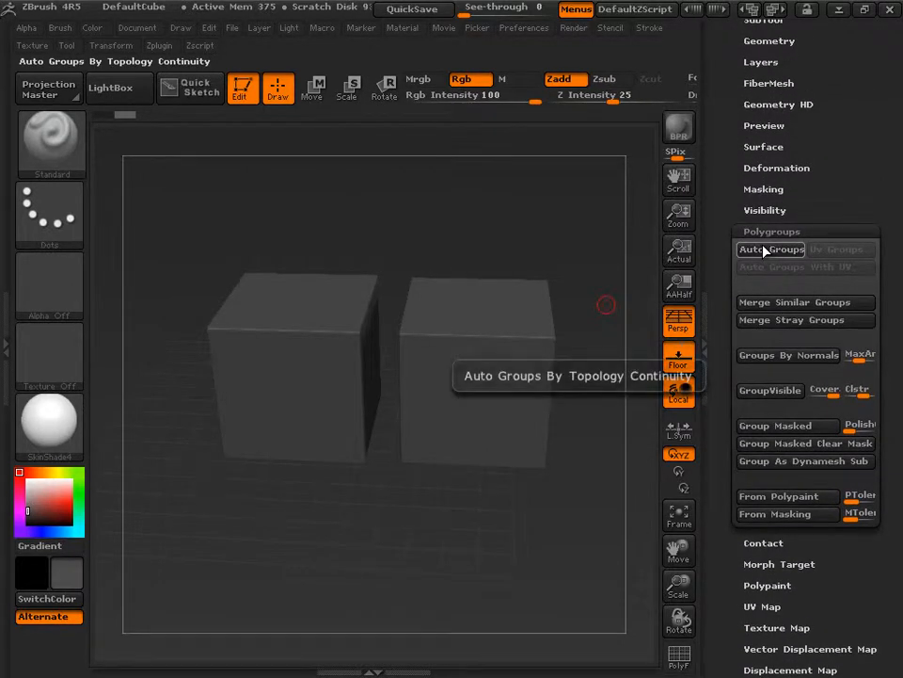
pyautogui.click(692, 524)
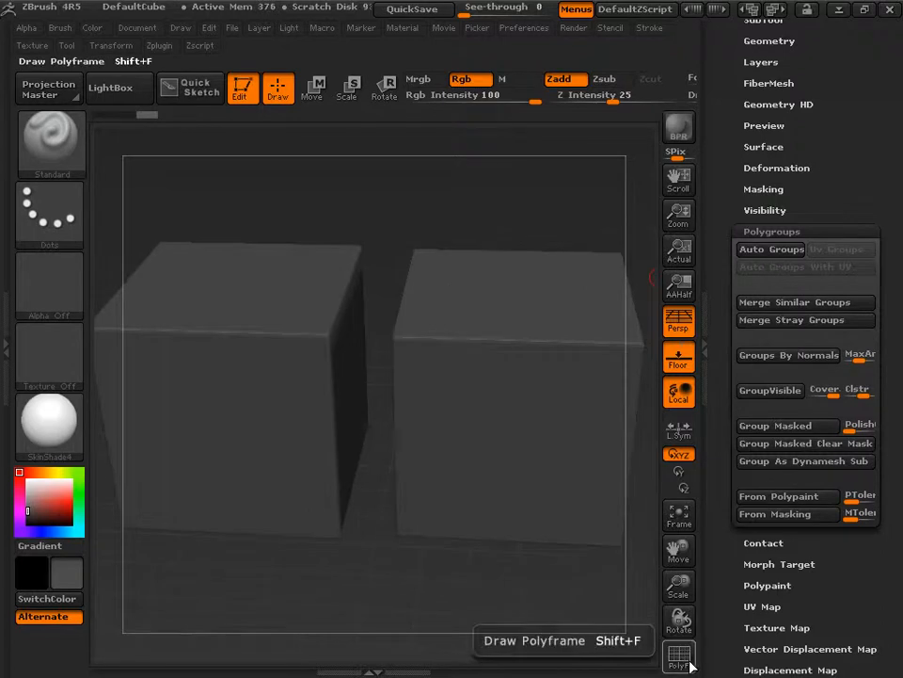
pyautogui.click(679, 659)
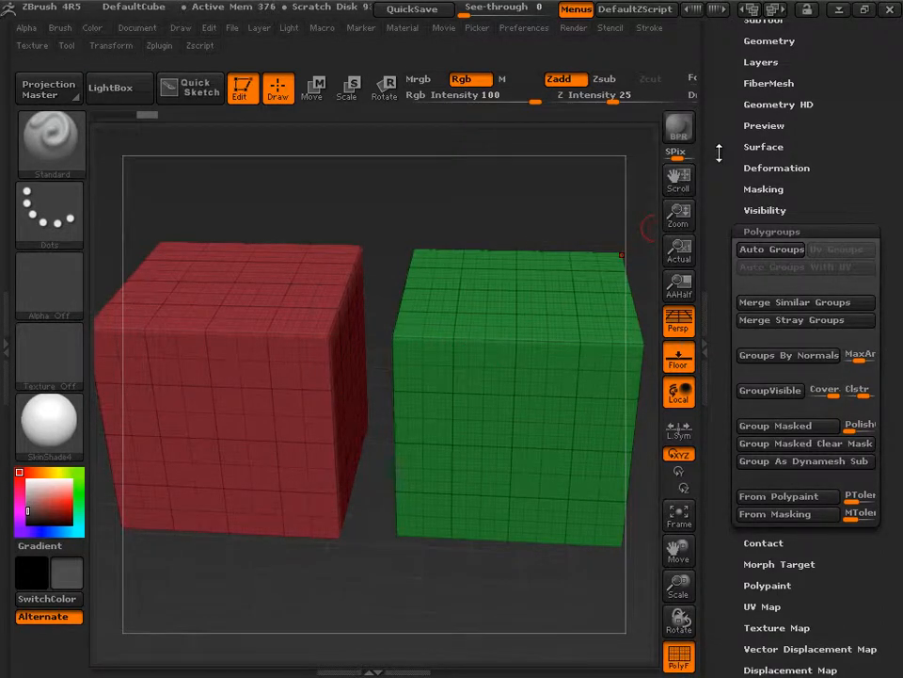
# Step: Split the merged cubes into separate subtools by their polygroups using Groups Split
pyautogui.moveTo(720, 155); pyautogui.dragTo(720, 334)
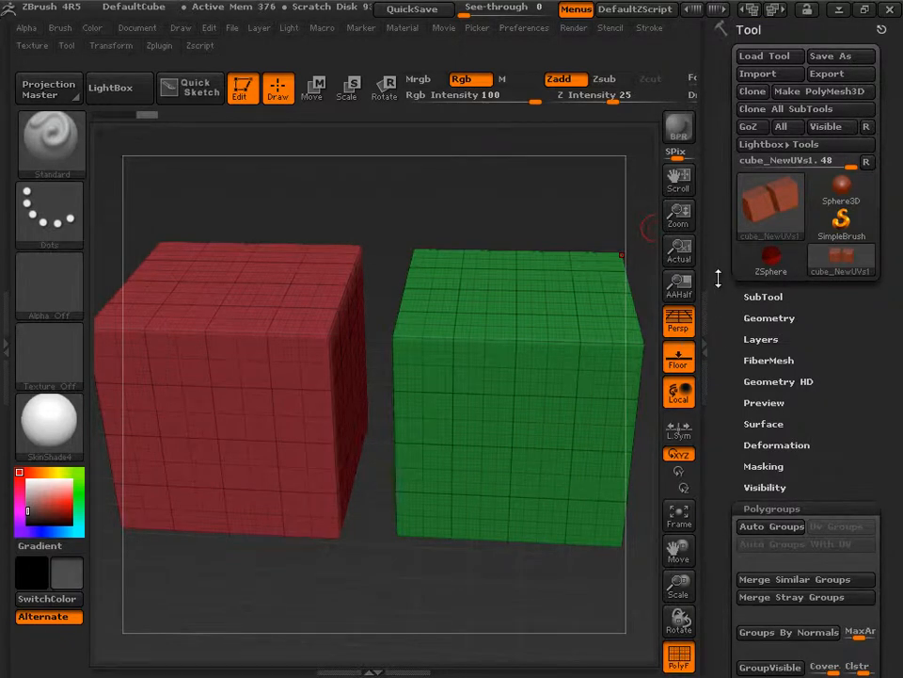
pyautogui.moveTo(718, 278); pyautogui.dragTo(718, 256)
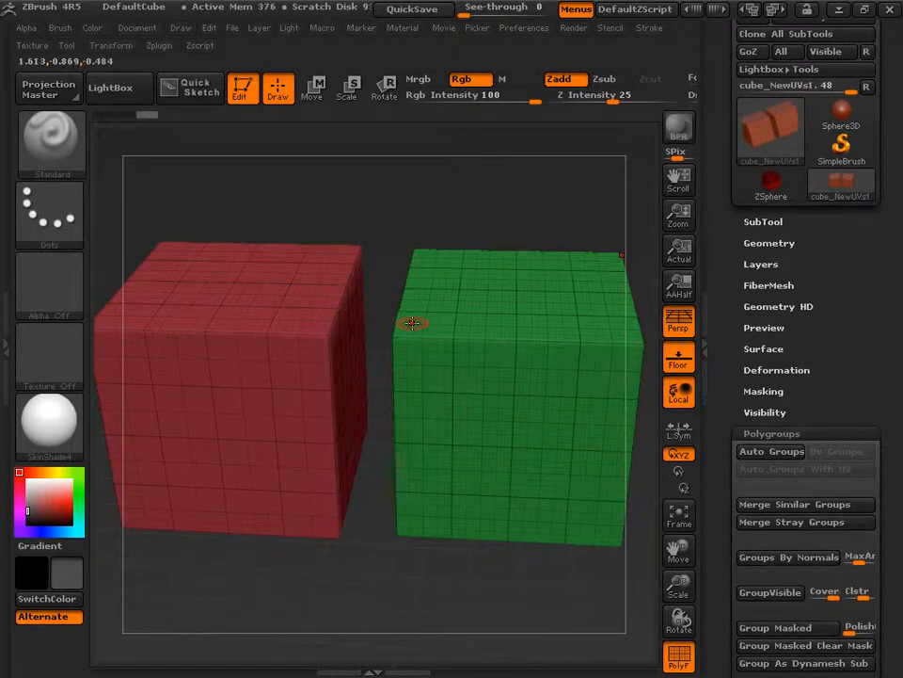
pyautogui.click(750, 222)
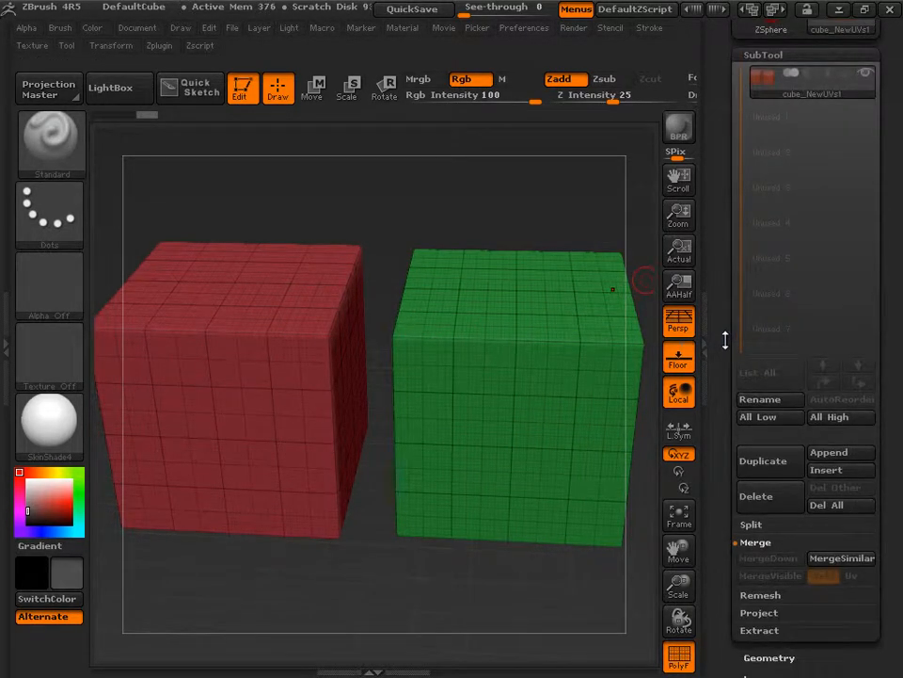
pyautogui.moveTo(728, 358); pyautogui.dragTo(728, 274)
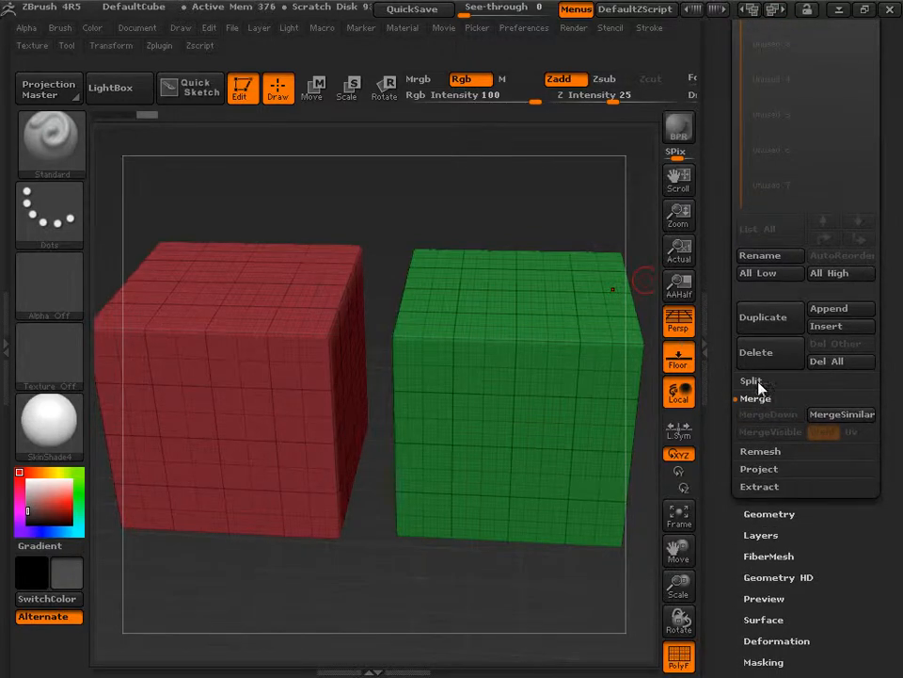
pyautogui.click(753, 381)
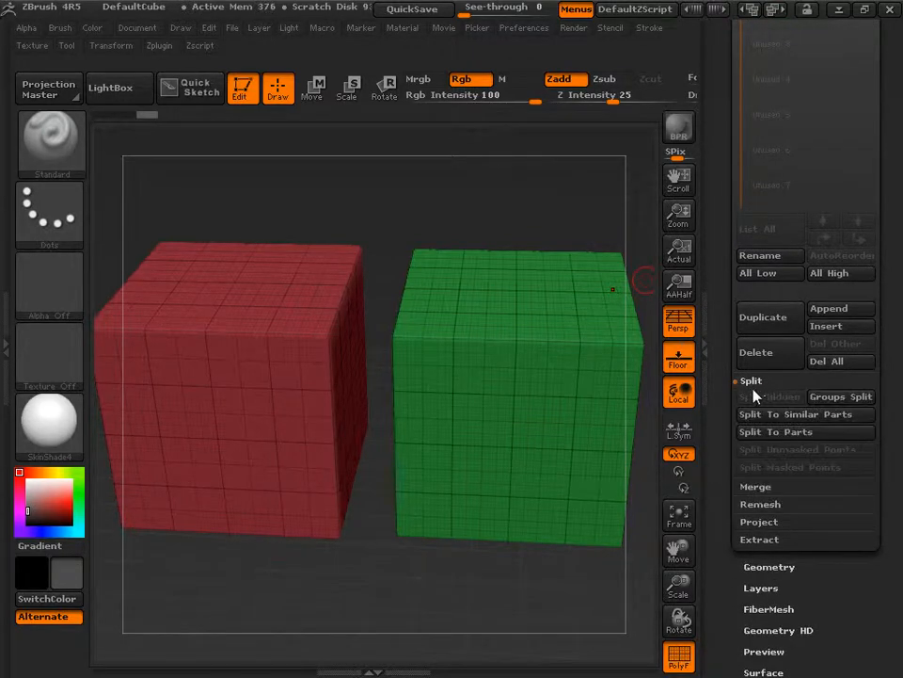
pyautogui.click(827, 399)
pyautogui.click(575, 432)
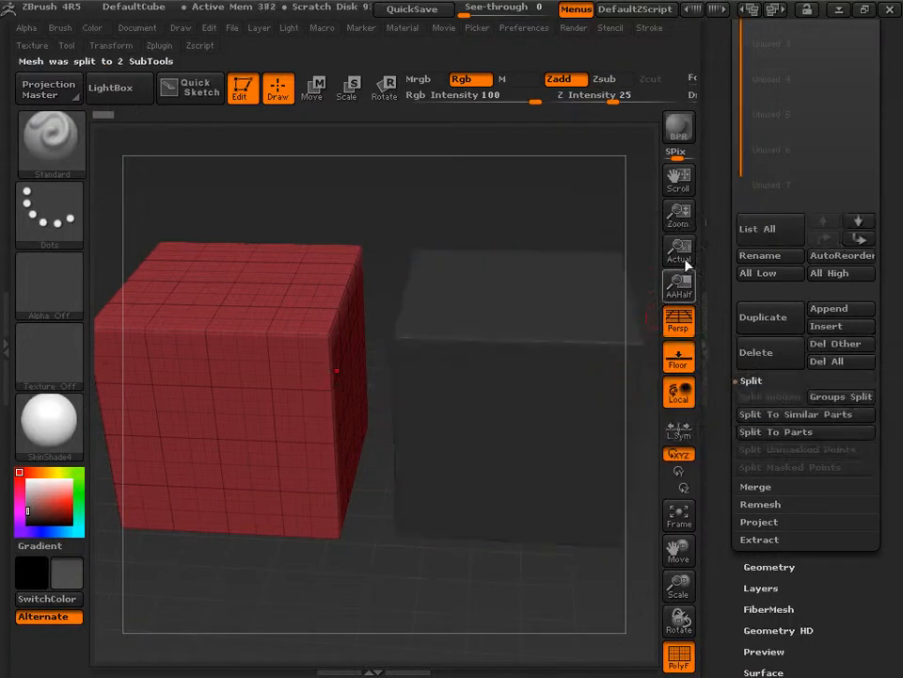
# Step: Check the two split cubes in the subtool list and merge cube_NewUVs2 down with cube_NewUVs1 again
pyautogui.moveTo(722, 179); pyautogui.dragTo(732, 333)
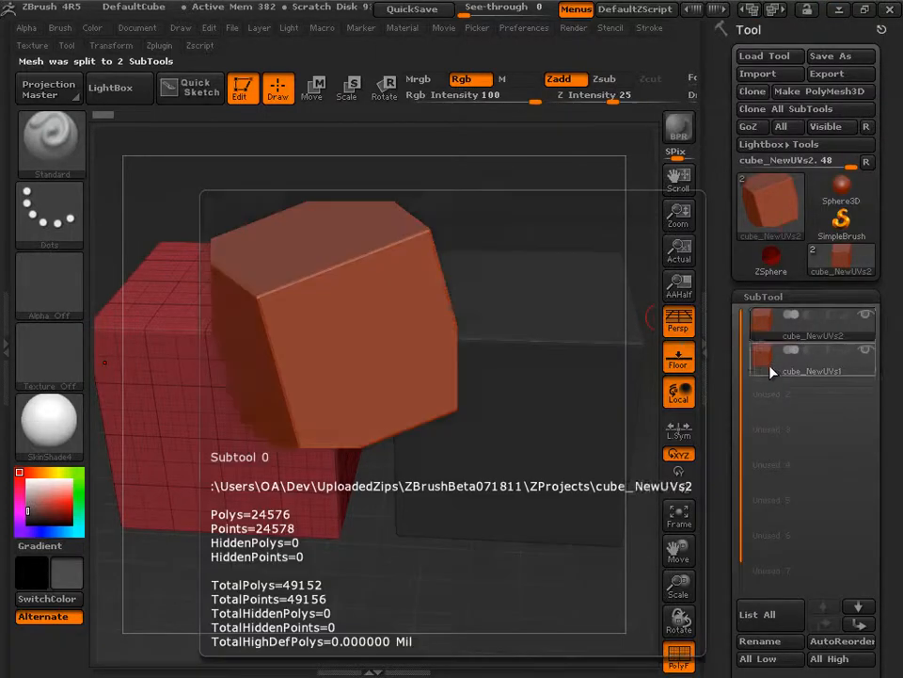
pyautogui.moveTo(763, 334)
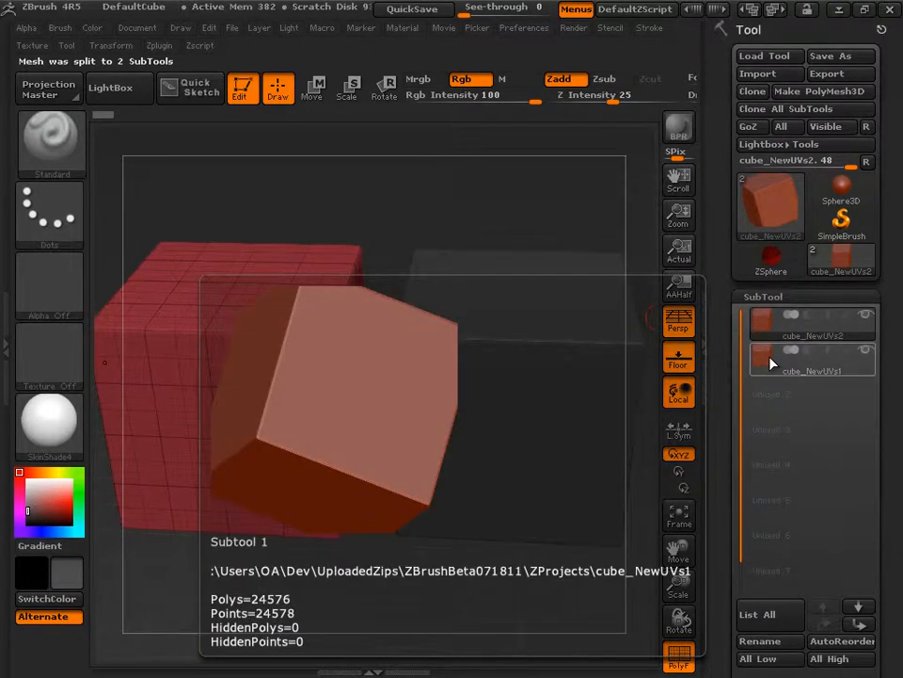
pyautogui.moveTo(723, 390); pyautogui.dragTo(728, 219)
pyautogui.click(749, 297)
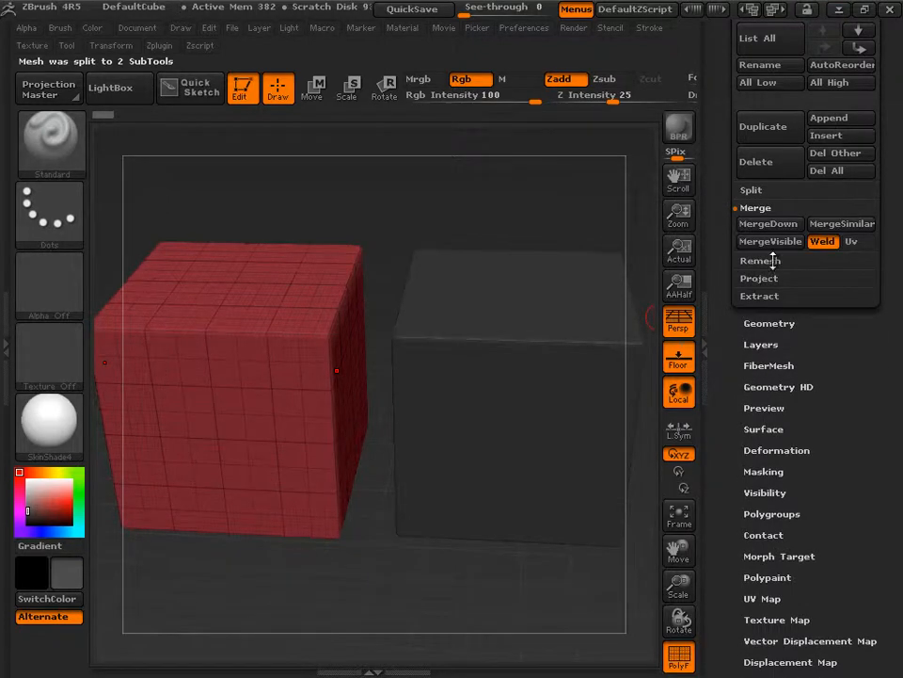
pyautogui.click(779, 224)
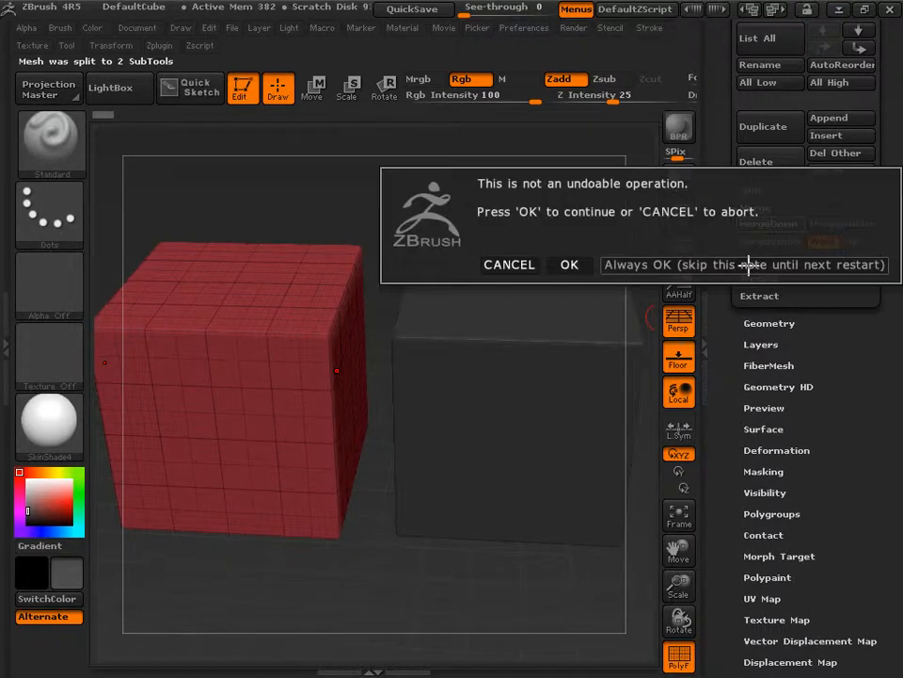
pyautogui.click(571, 264)
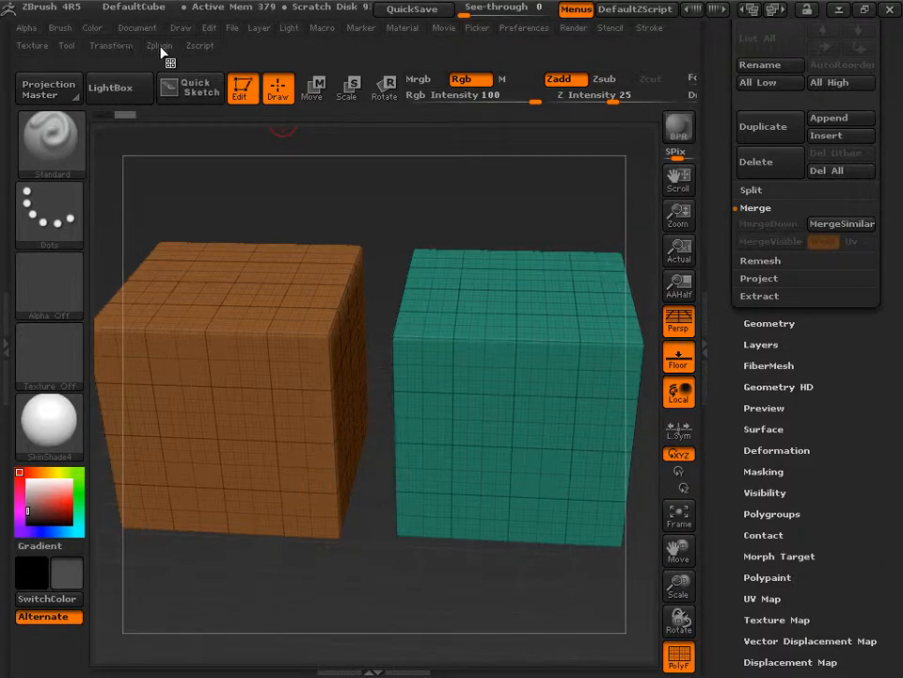
# Step: Review the Activate Symmetry option and turn on local symmetry for the merged cubes
pyautogui.click(113, 45)
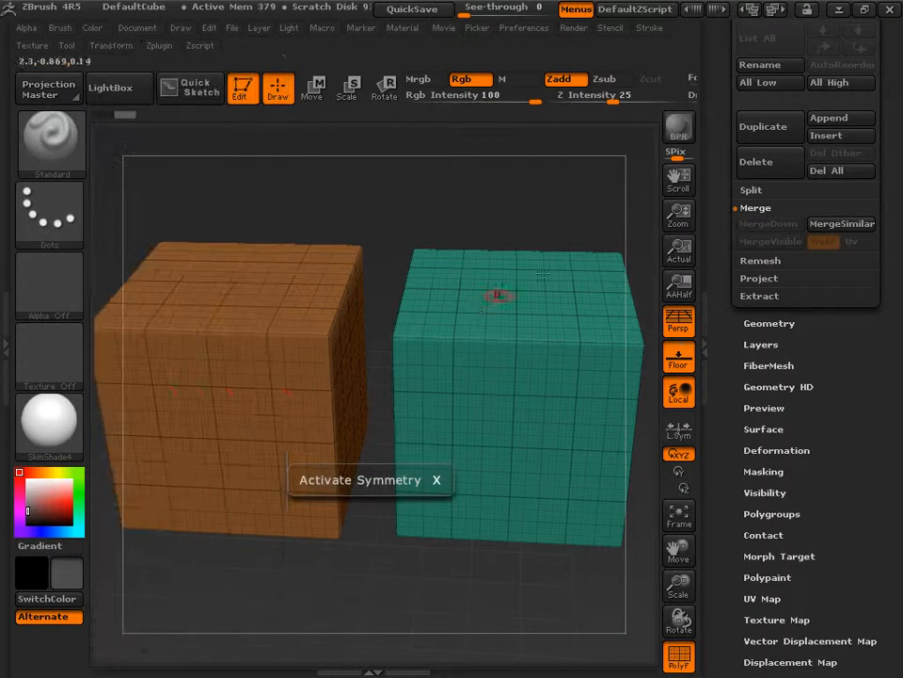
pyautogui.moveTo(616, 528); pyautogui.dragTo(602, 574)
pyautogui.moveTo(680, 572); pyautogui.dragTo(621, 527)
pyautogui.moveTo(476, 517)
pyautogui.mouseDown()
pyautogui.moveTo(423, 512)
pyautogui.moveTo(489, 501)
pyautogui.mouseUp()
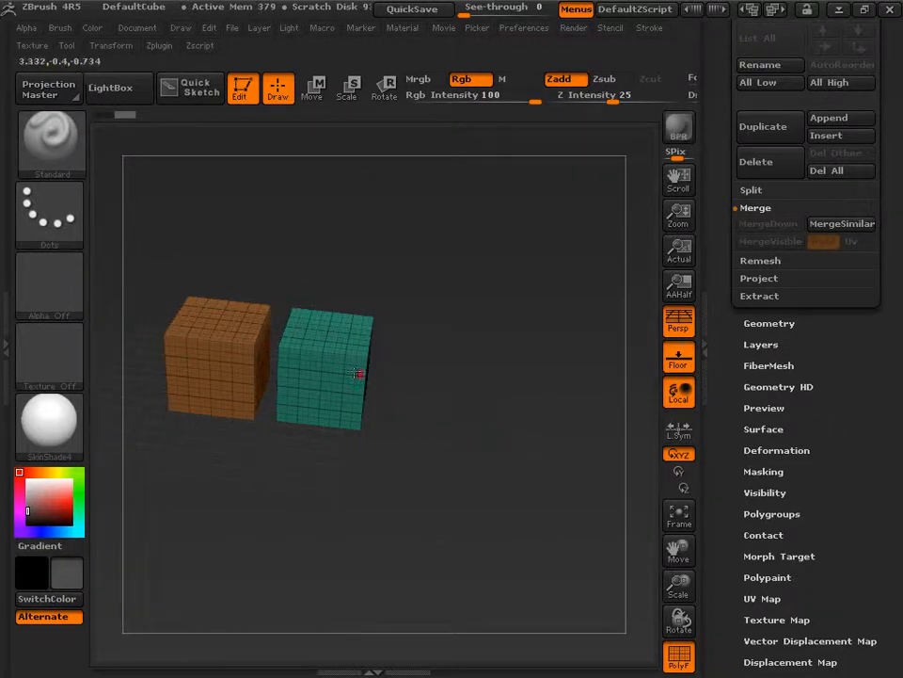
pyautogui.moveTo(683, 543); pyautogui.dragTo(828, 587)
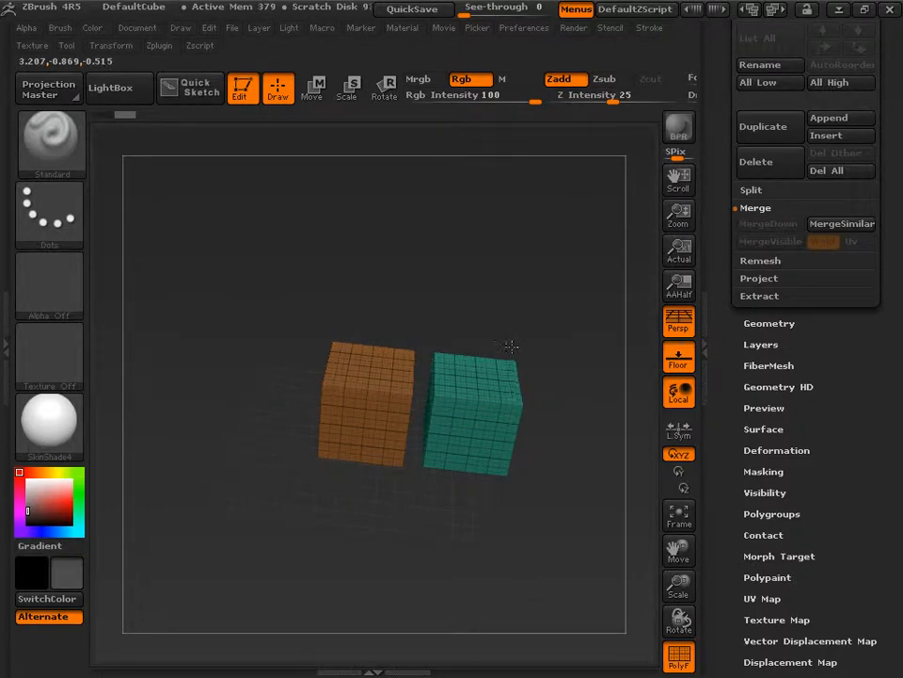
pyautogui.press('ctrl')
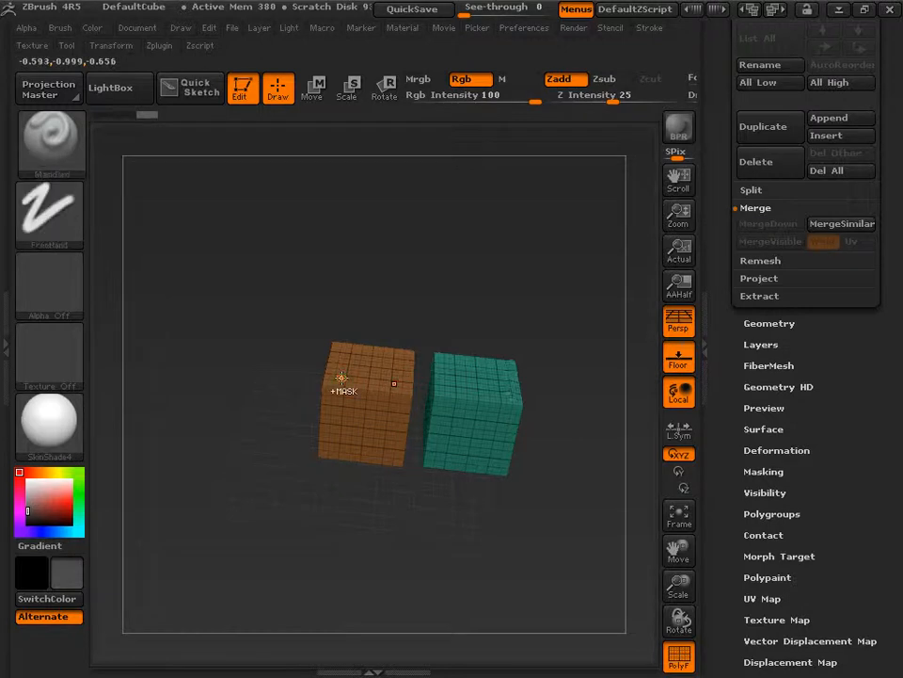
pyautogui.click(679, 430)
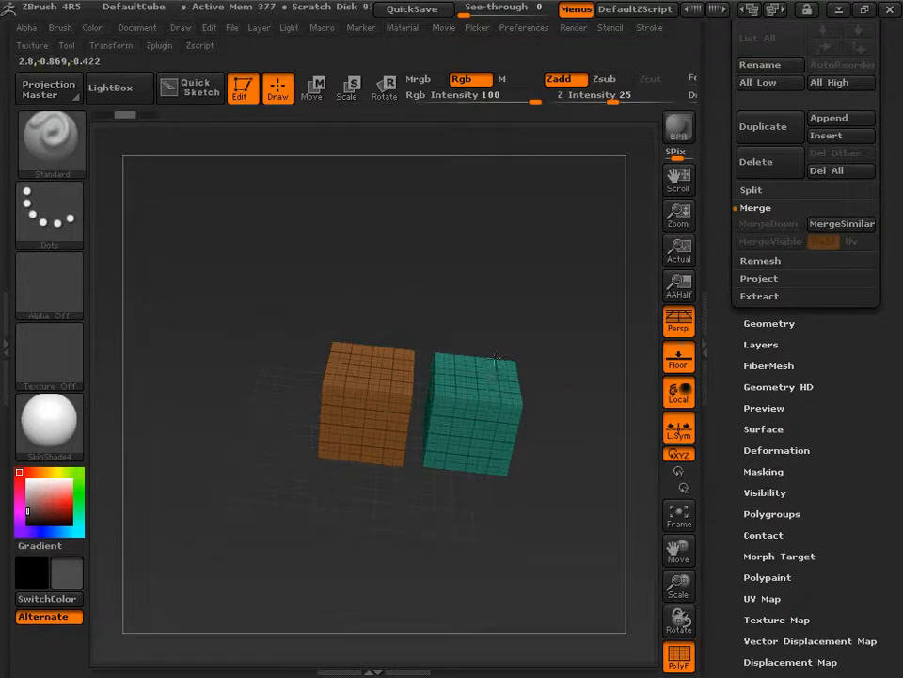
# Step: Examine the merged cubes from the front and review the tool's export options, including exporting sub groups
pyautogui.hotkey('ctrl', 'd')
pyautogui.moveTo(718, 180); pyautogui.dragTo(714, 340)
pyautogui.moveTo(730, 404); pyautogui.dragTo(725, 256)
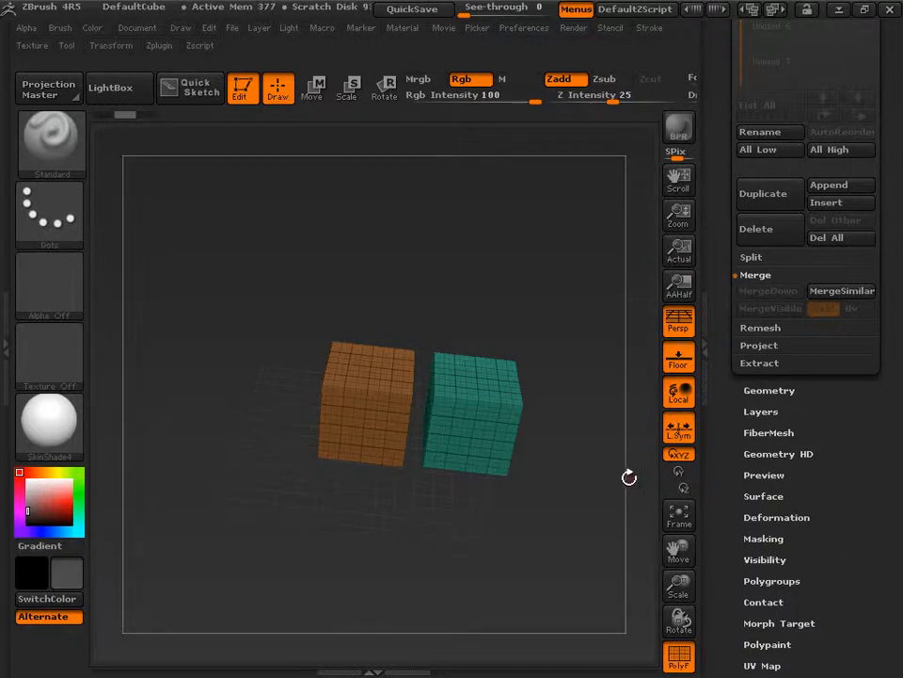
pyautogui.moveTo(560, 463); pyautogui.dragTo(602, 442)
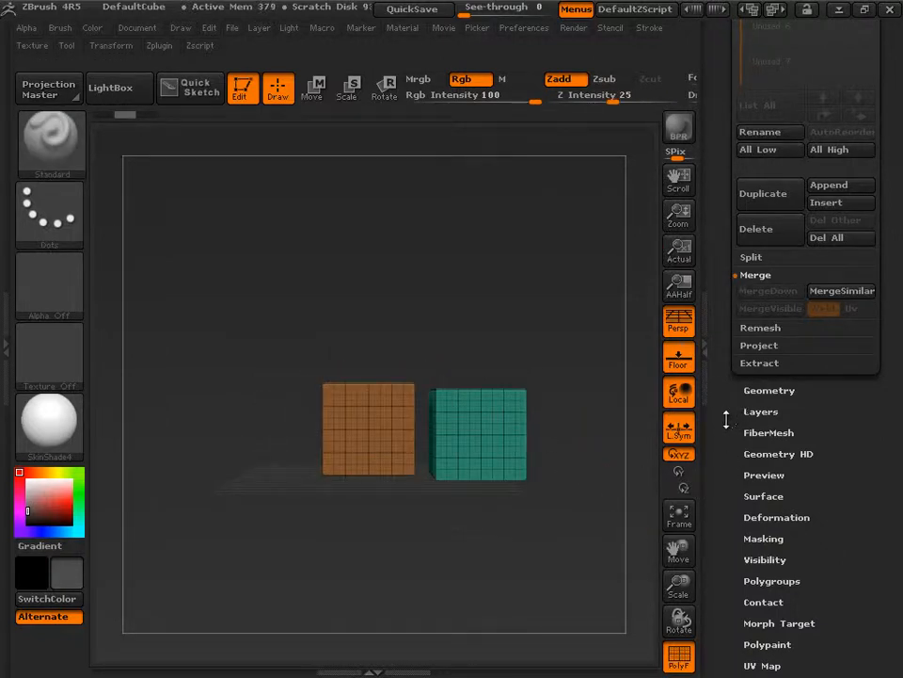
pyautogui.moveTo(726, 421); pyautogui.dragTo(738, 500)
pyautogui.moveTo(719, 254); pyautogui.dragTo(722, 434)
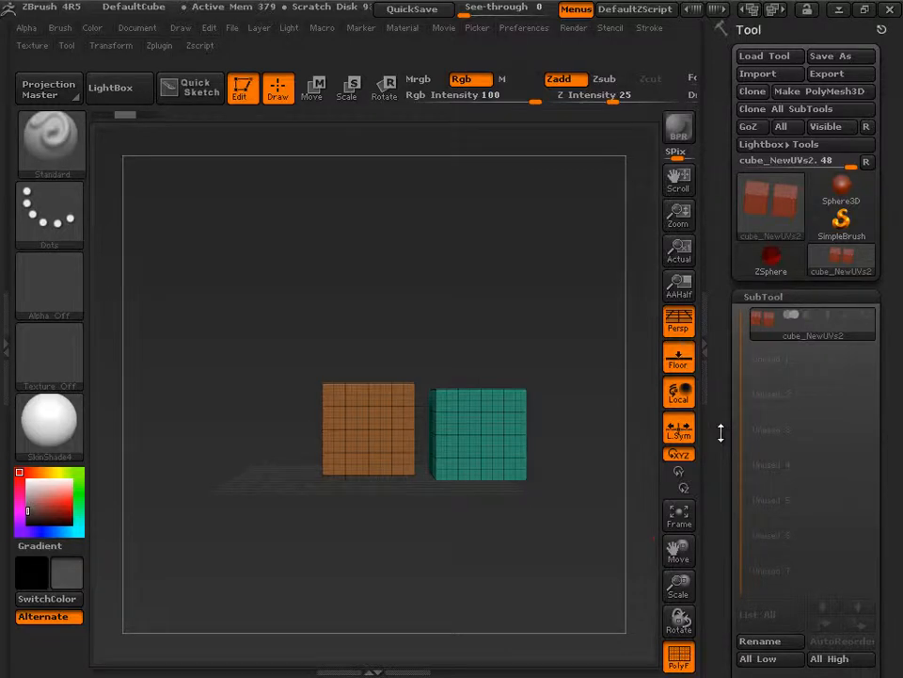
pyautogui.moveTo(720, 432); pyautogui.dragTo(746, 207)
pyautogui.click(753, 378)
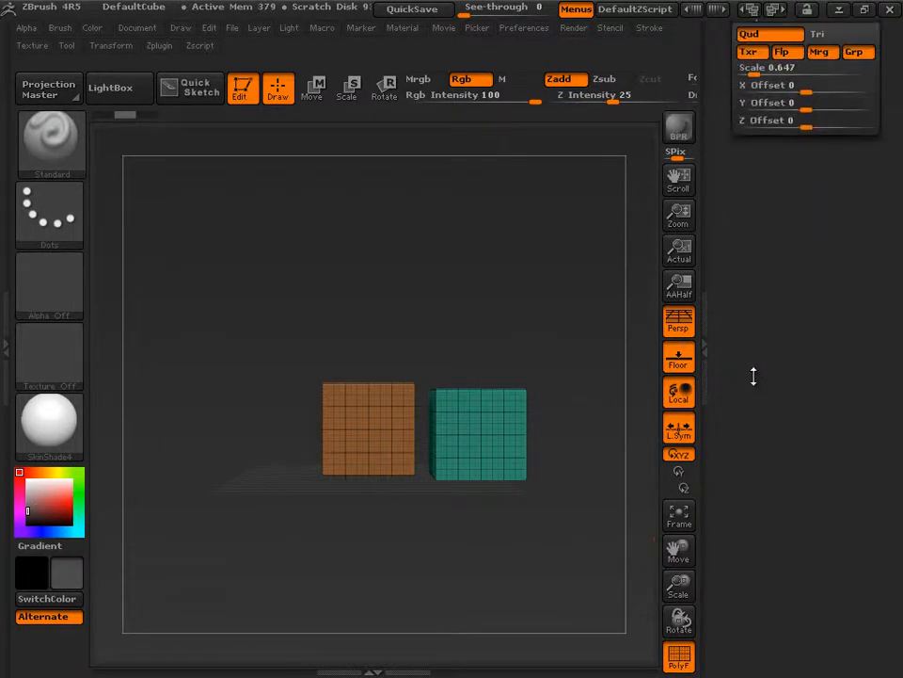
pyautogui.moveTo(742, 268); pyautogui.dragTo(740, 373)
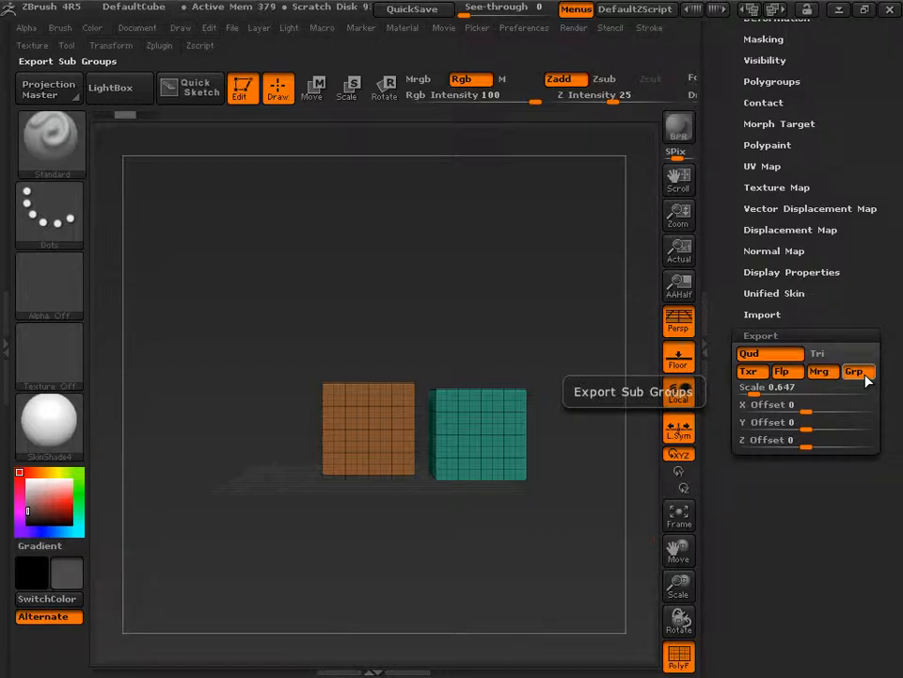
pyautogui.moveTo(725, 257); pyautogui.dragTo(716, 424)
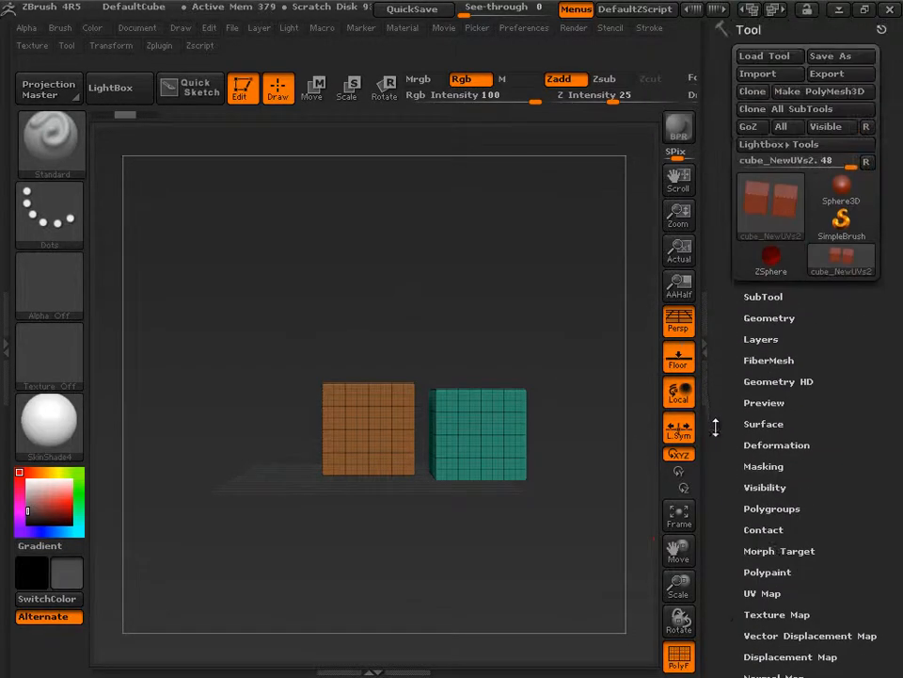
# Step: Export the merged cubes to the Desktop as the OBJ file cube_NewUVs2
pyautogui.click(831, 58)
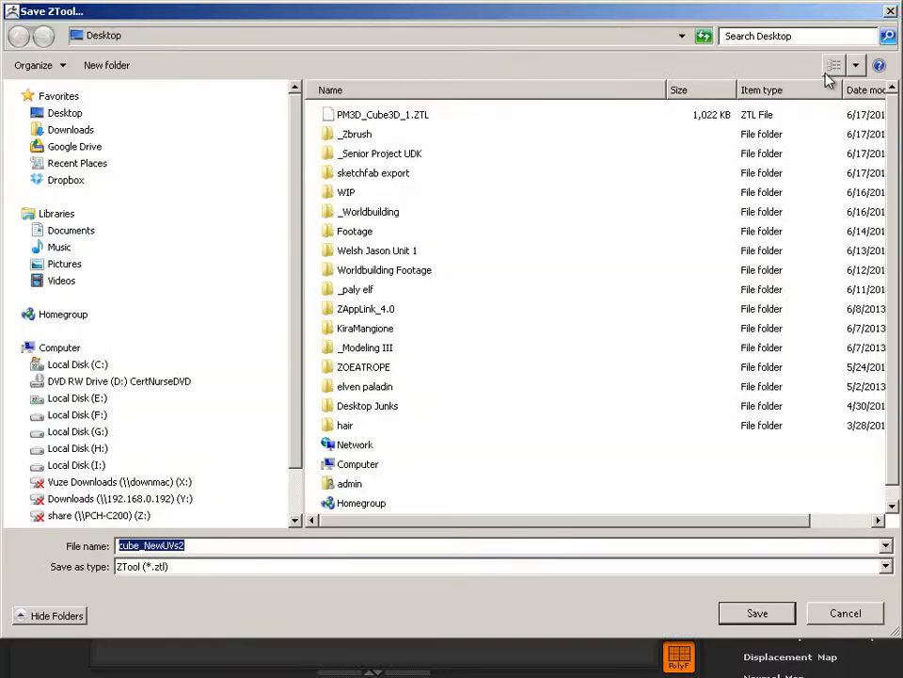
pyautogui.click(838, 622)
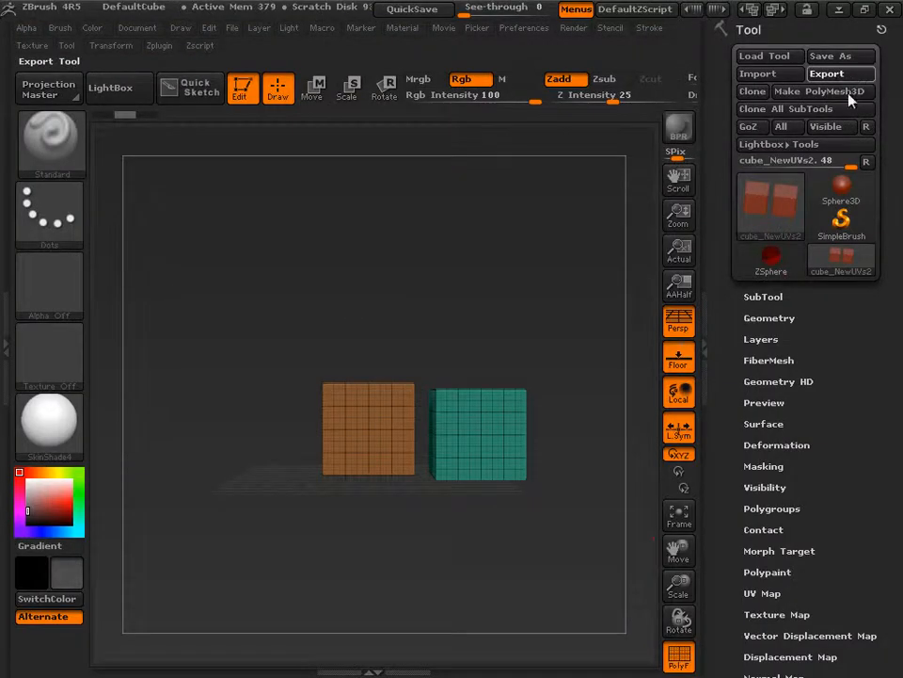
pyautogui.click(840, 76)
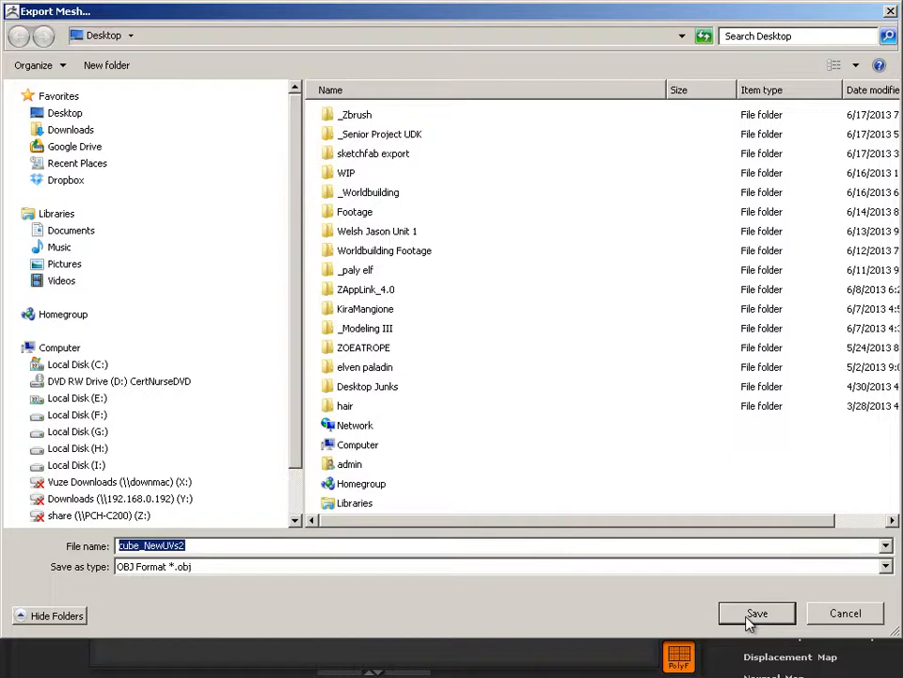
pyautogui.click(66, 113)
pyautogui.click(758, 613)
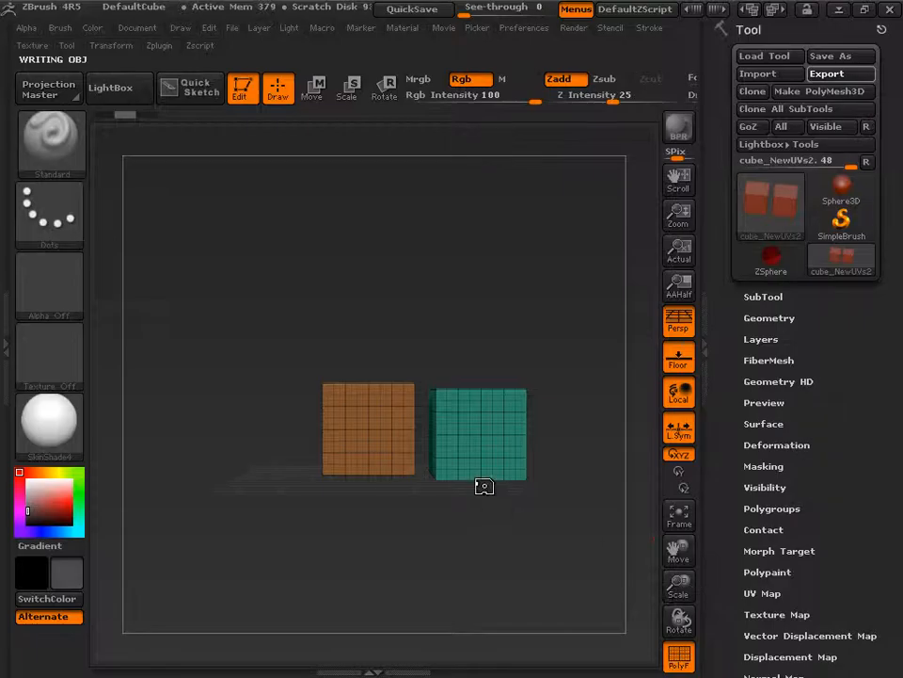
# Step: Switch to Maya and import cube_NewUVs2.OBJ from the Desktop into the empty scene
pyautogui.hotkey('alt', 'Tab')
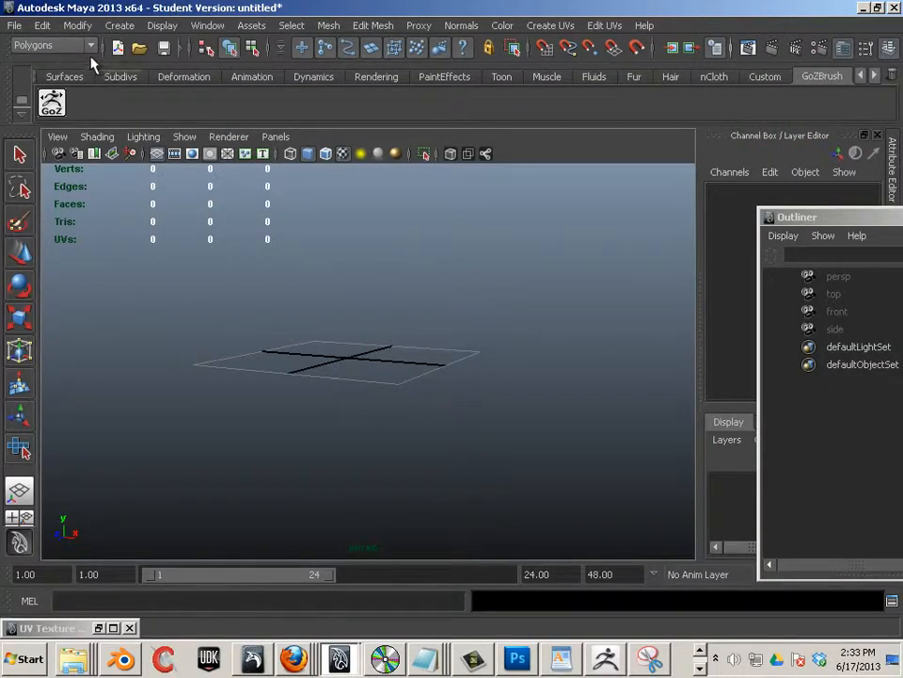
pyautogui.click(15, 25)
pyautogui.click(47, 175)
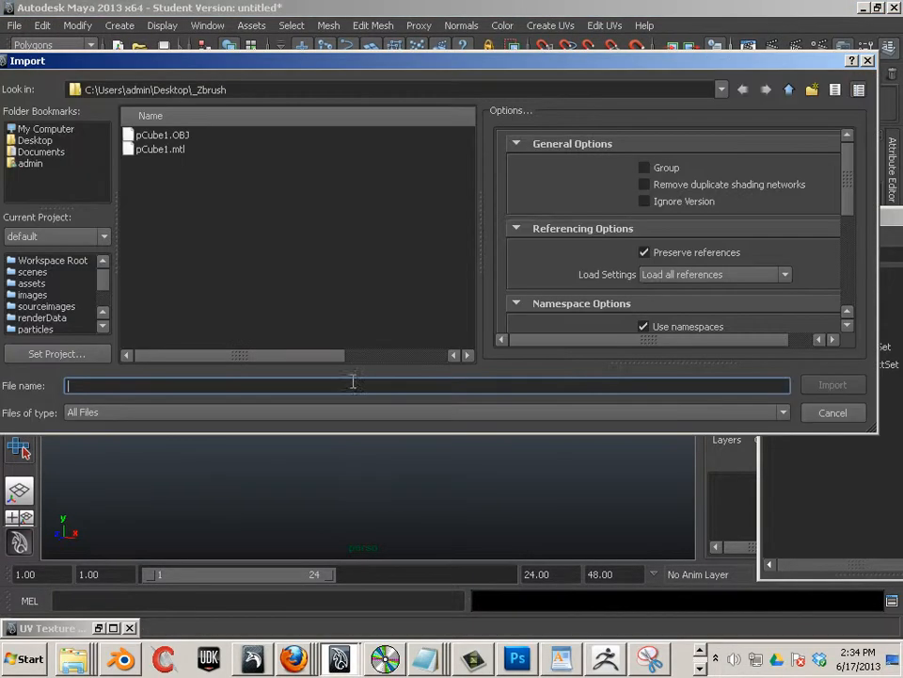
pyautogui.click(29, 140)
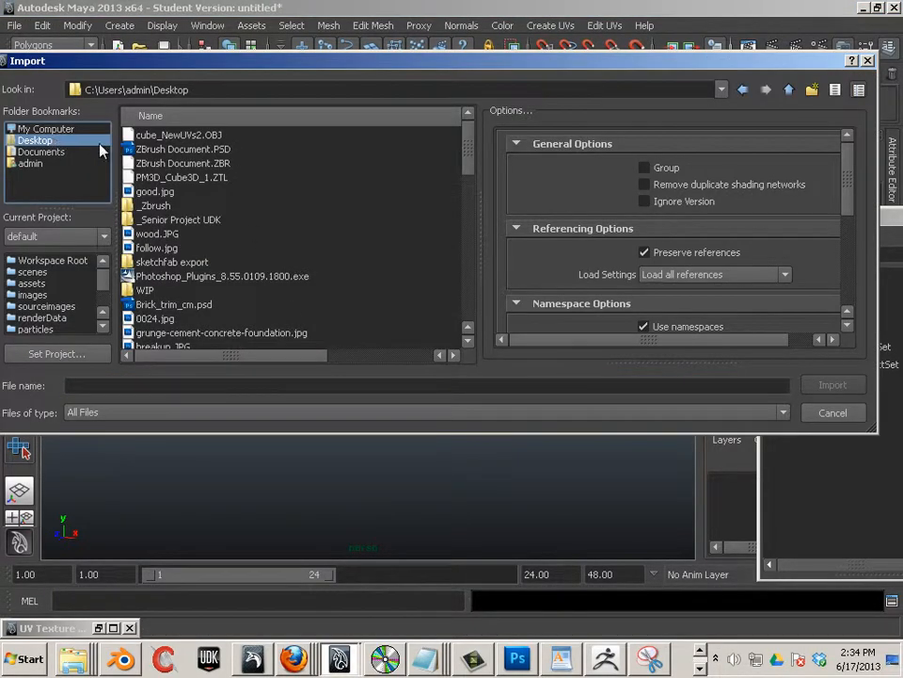
pyautogui.click(205, 136)
pyautogui.doubleClick(205, 136)
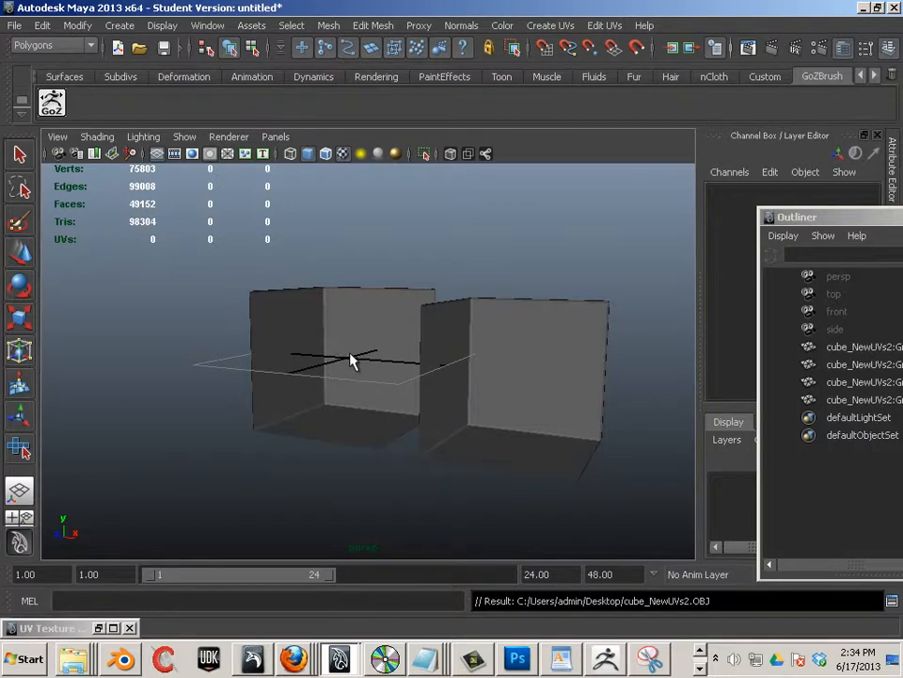
# Step: Select the imported cubes one at a time to examine how the mesh is divided into separate objects
pyautogui.keyDown('alt'); pyautogui.moveTo(350, 360); pyautogui.dragTo(394, 340); pyautogui.keyUp('alt')
pyautogui.click(478, 375)
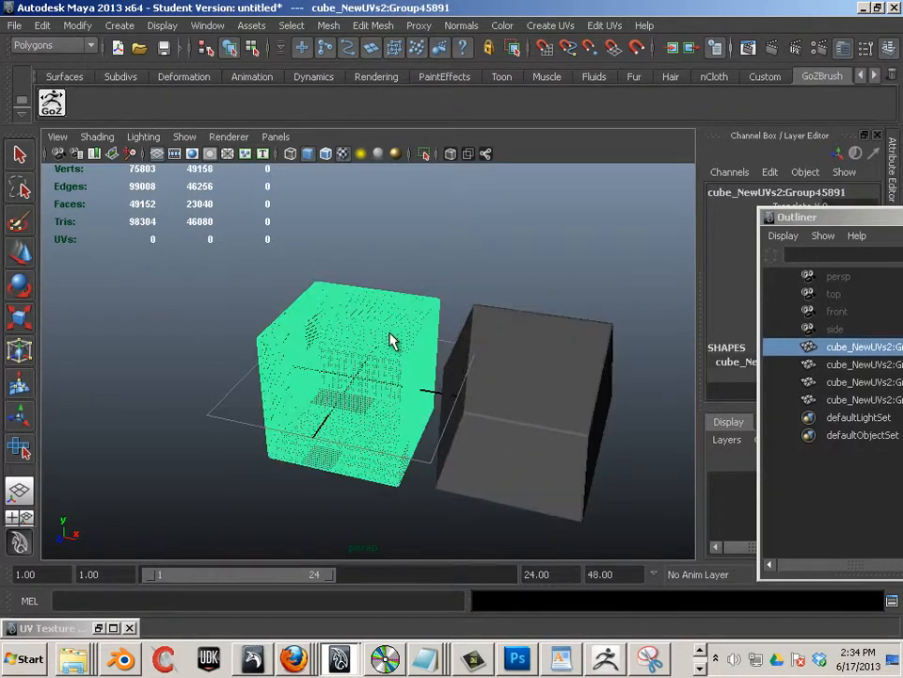
pyautogui.click(513, 302)
pyautogui.click(483, 321)
pyautogui.click(414, 328)
pyautogui.click(517, 331)
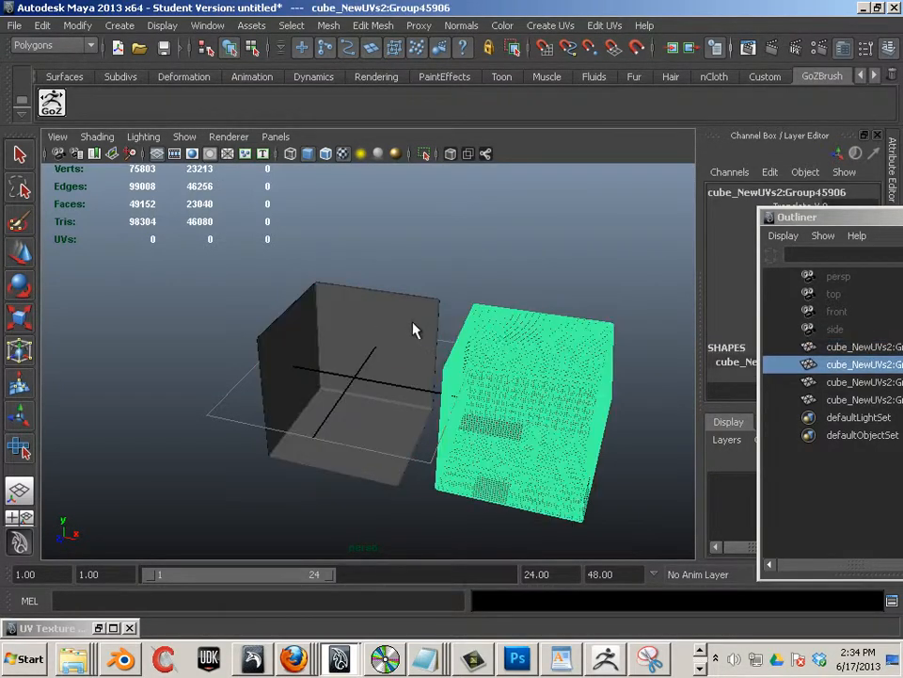
pyautogui.click(414, 329)
pyautogui.click(553, 369)
# Step: Delete all the imported cube meshes from the Maya scene and switch back to ZBrush
pyautogui.moveTo(553, 290); pyautogui.dragTo(374, 386)
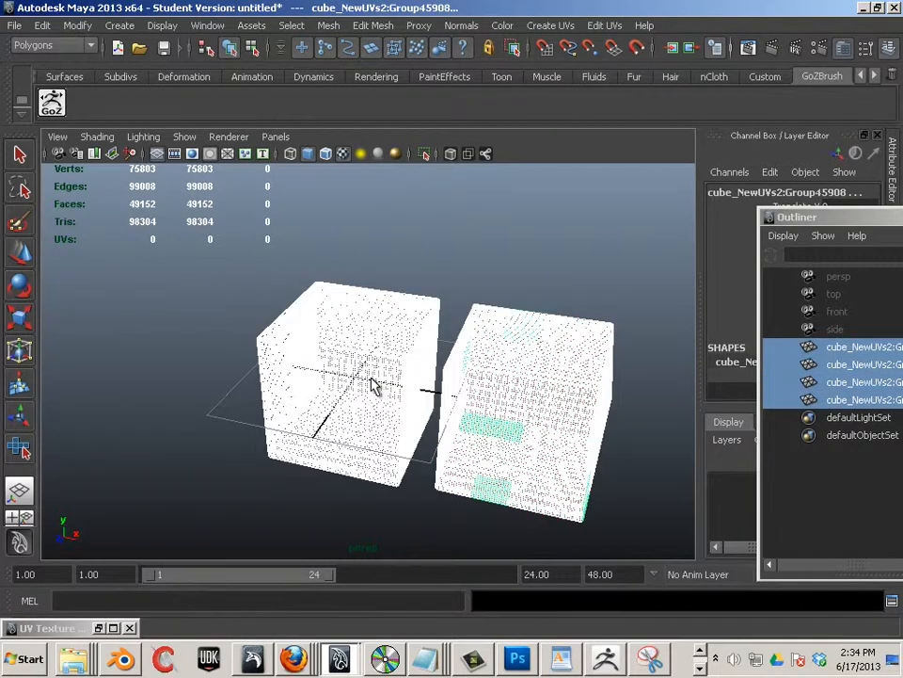
pyautogui.press('Delete')
pyautogui.hotkey('alt', 'Tab')
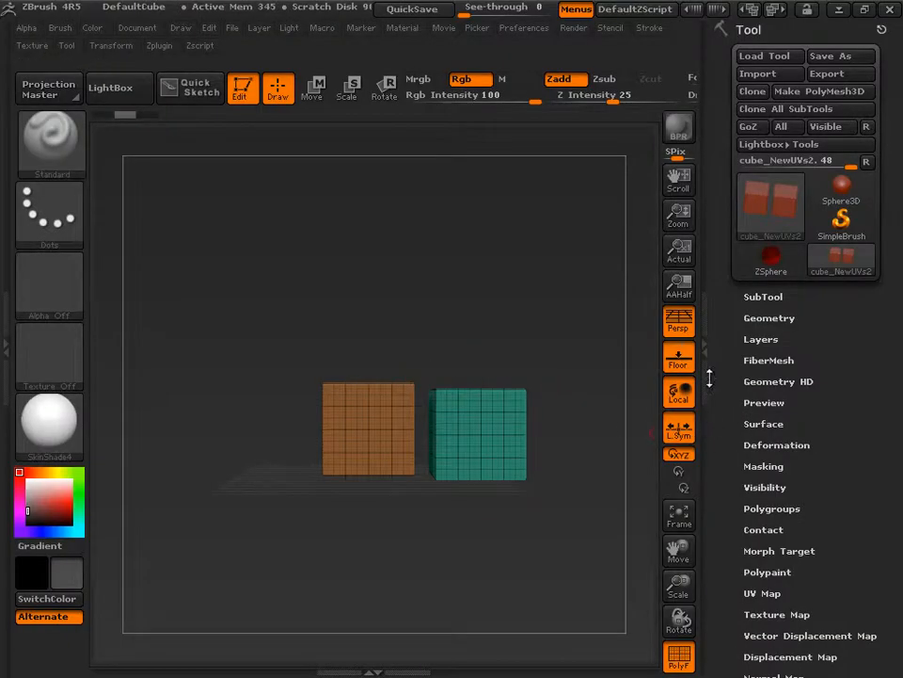
pyautogui.moveTo(585, 375); pyautogui.dragTo(550, 414)
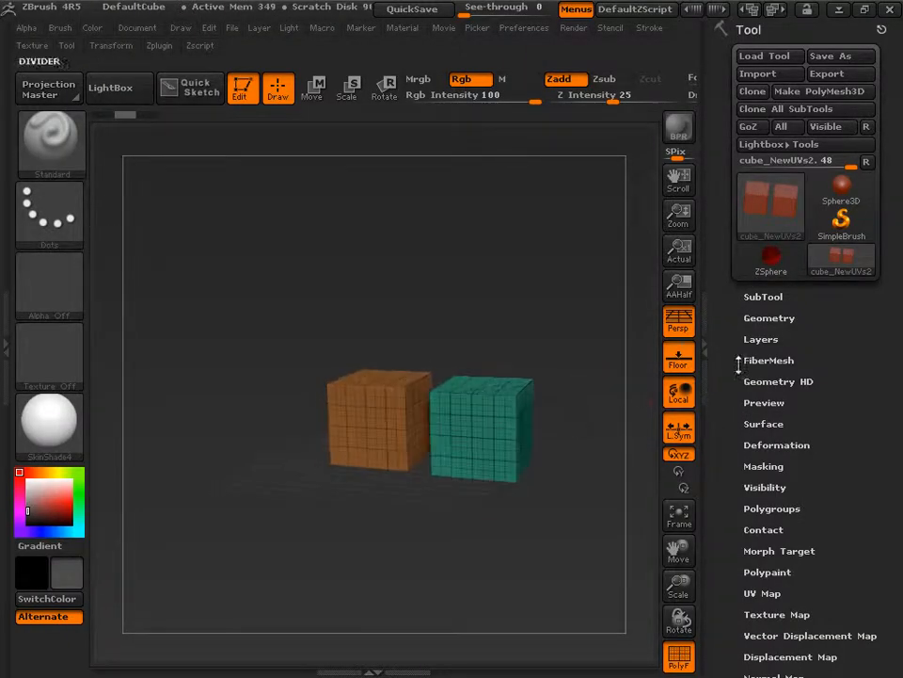
# Step: Turn off the Grp export option and export the cubes again, overwriting cube_NewUVs2.OBJ on the Desktop
pyautogui.moveTo(725, 452); pyautogui.dragTo(716, 282)
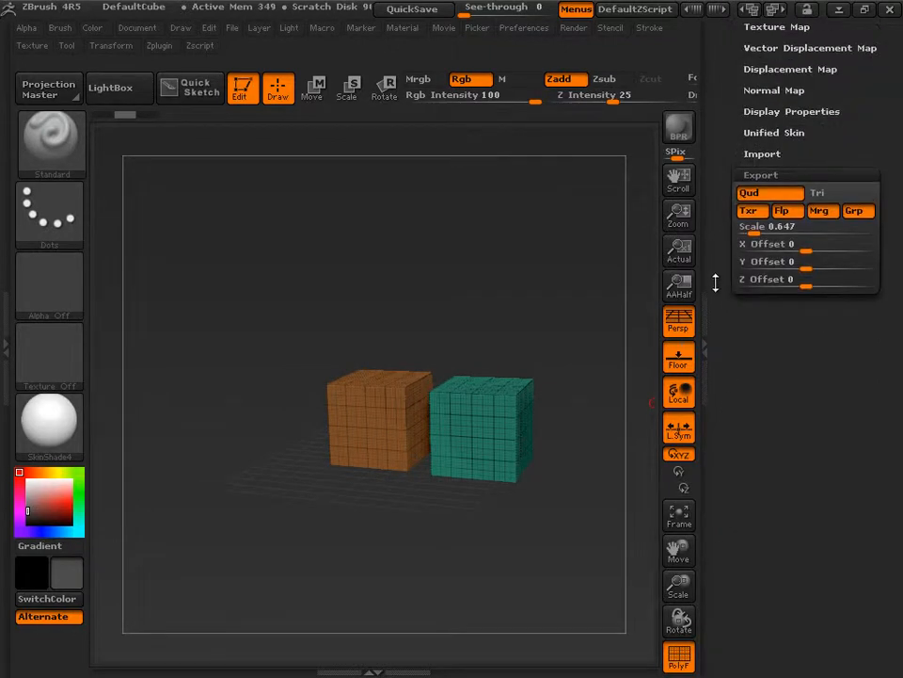
pyautogui.click(859, 215)
pyautogui.moveTo(726, 156); pyautogui.dragTo(764, 397)
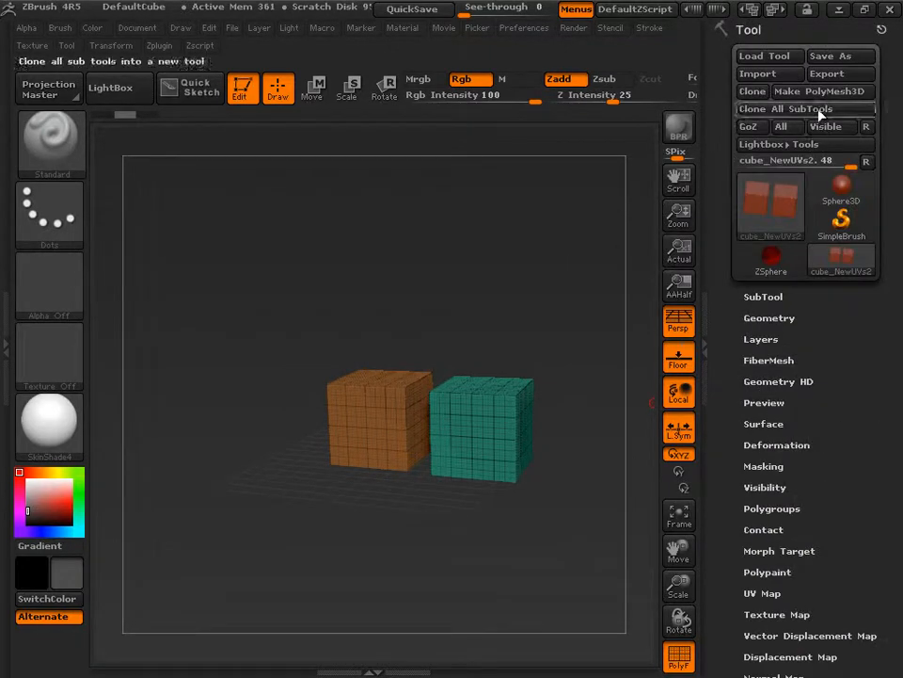
pyautogui.click(828, 73)
pyautogui.click(396, 115)
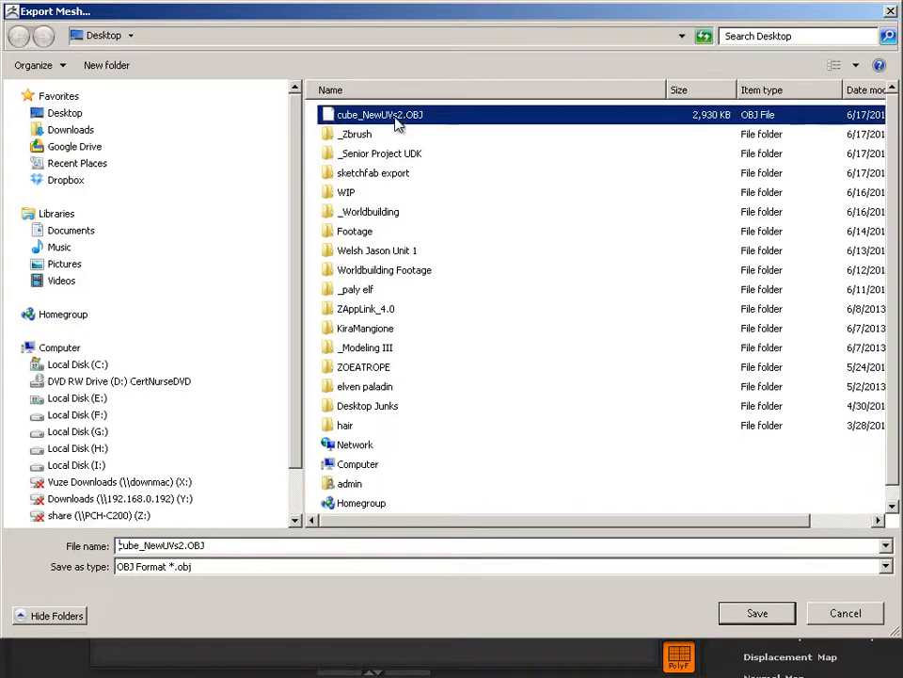
pyautogui.click(752, 612)
pyautogui.click(520, 336)
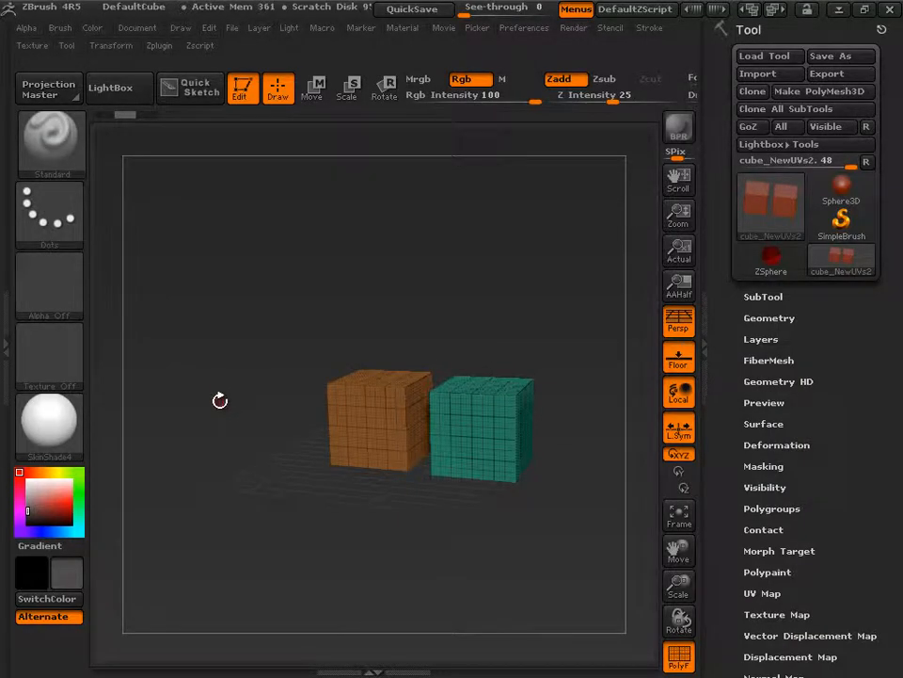
# Step: Switch to Maya and import the OBJ exported without groups into the empty scene
pyautogui.hotkey('alt', 'Tab')
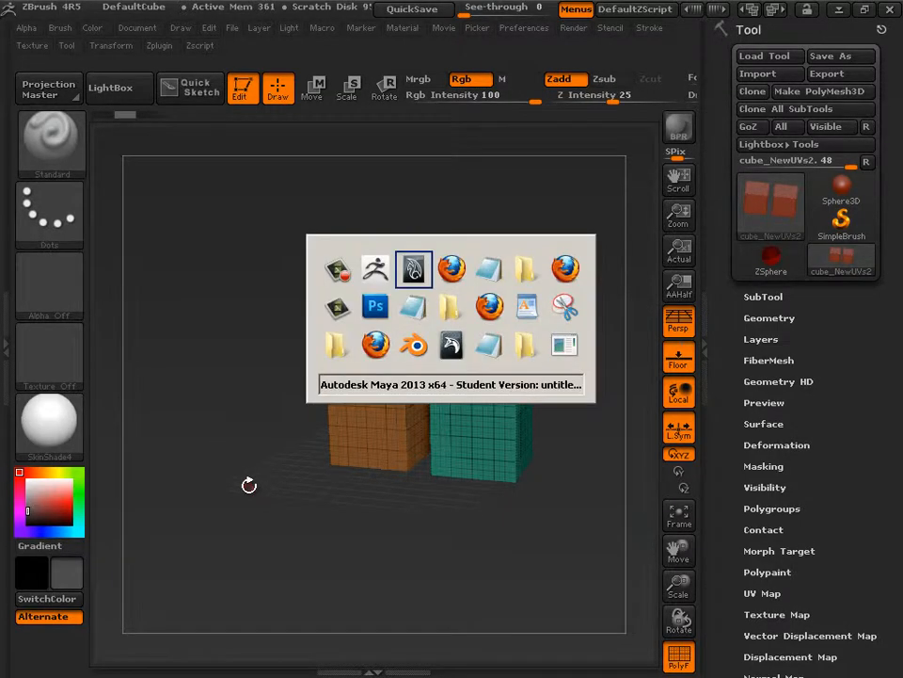
pyautogui.click(14, 26)
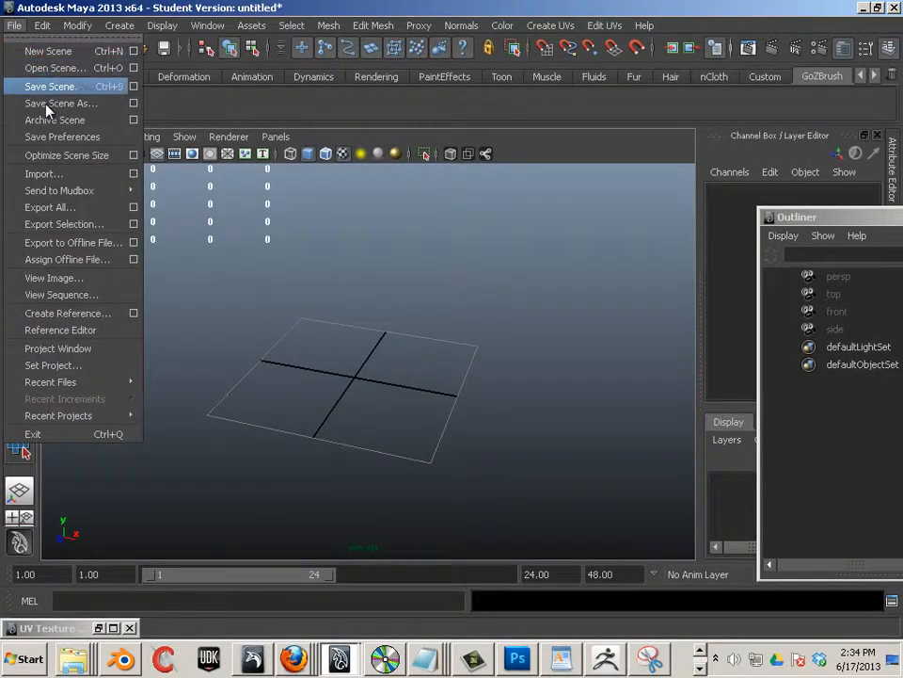
pyautogui.click(43, 173)
pyautogui.doubleClick(169, 134)
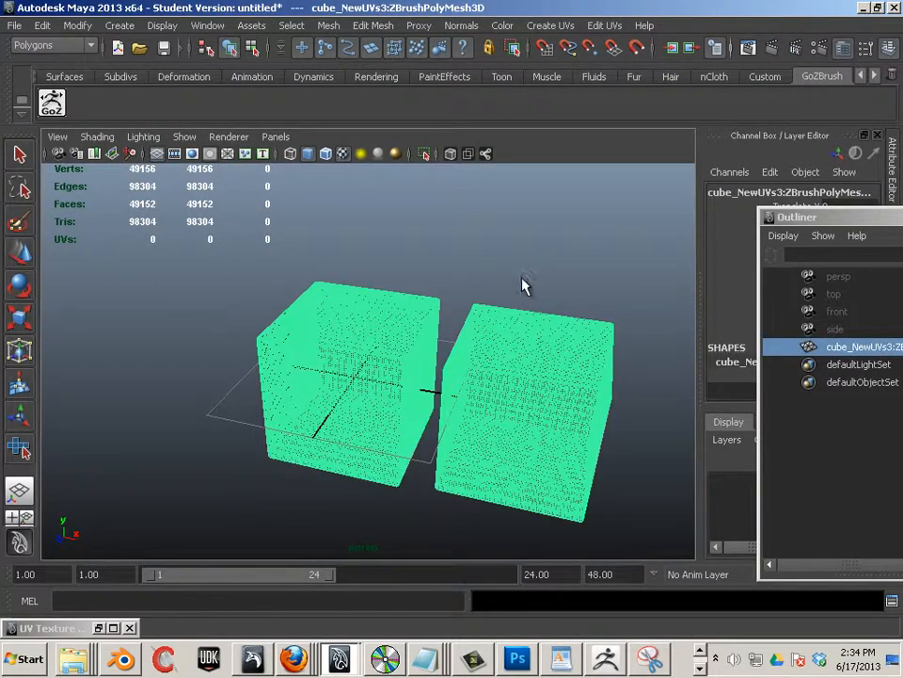
# Step: Examine the imported cubes' face orientation and check the viewport's Backface Culling option
pyautogui.keyDown('alt'); pyautogui.moveTo(524, 286); pyautogui.dragTo(524, 348); pyautogui.keyUp('alt')
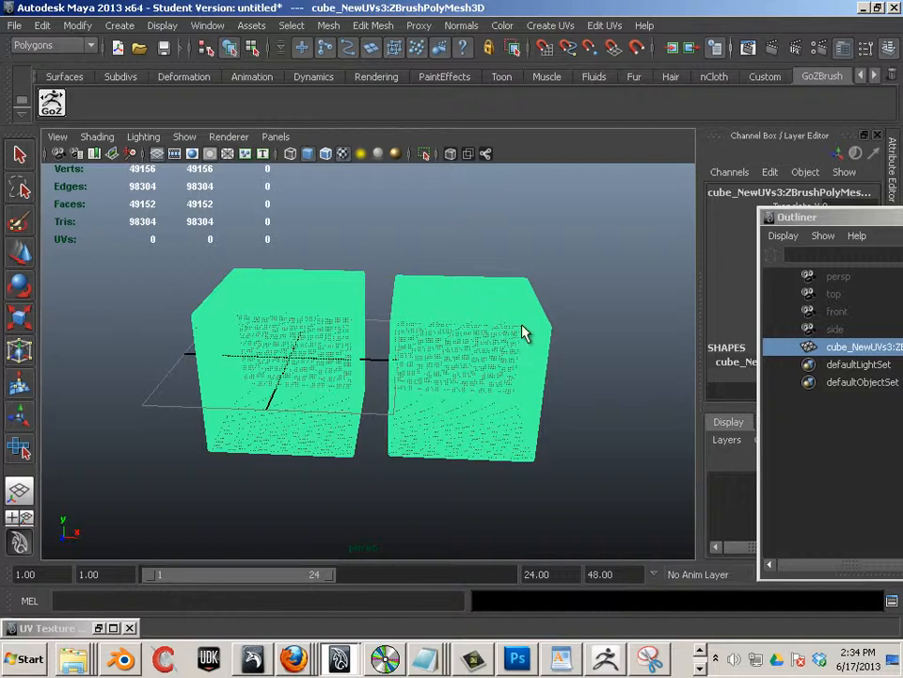
pyautogui.click(381, 280)
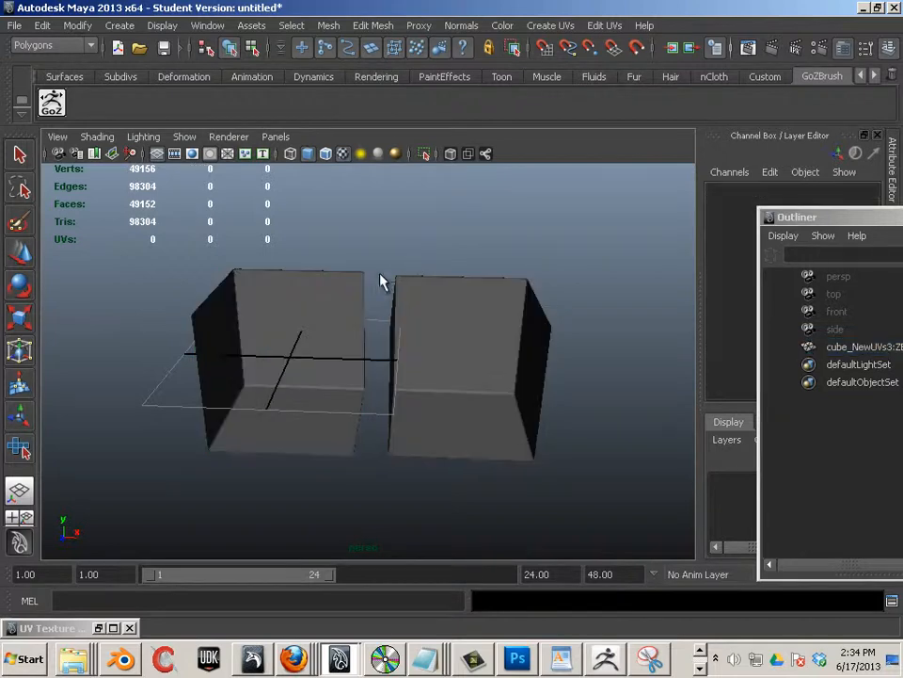
pyautogui.click(94, 137)
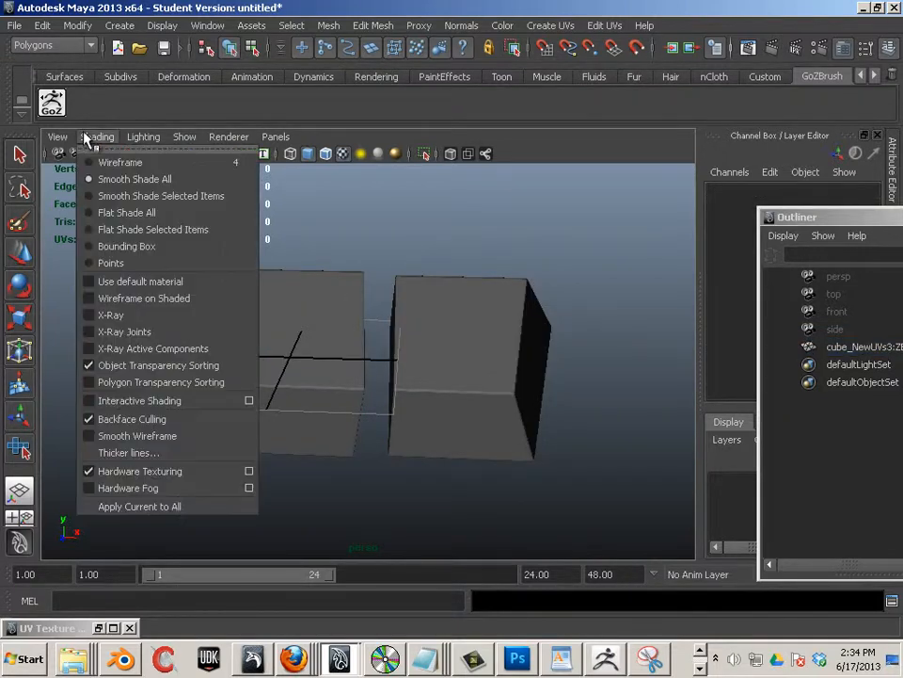
pyautogui.click(169, 421)
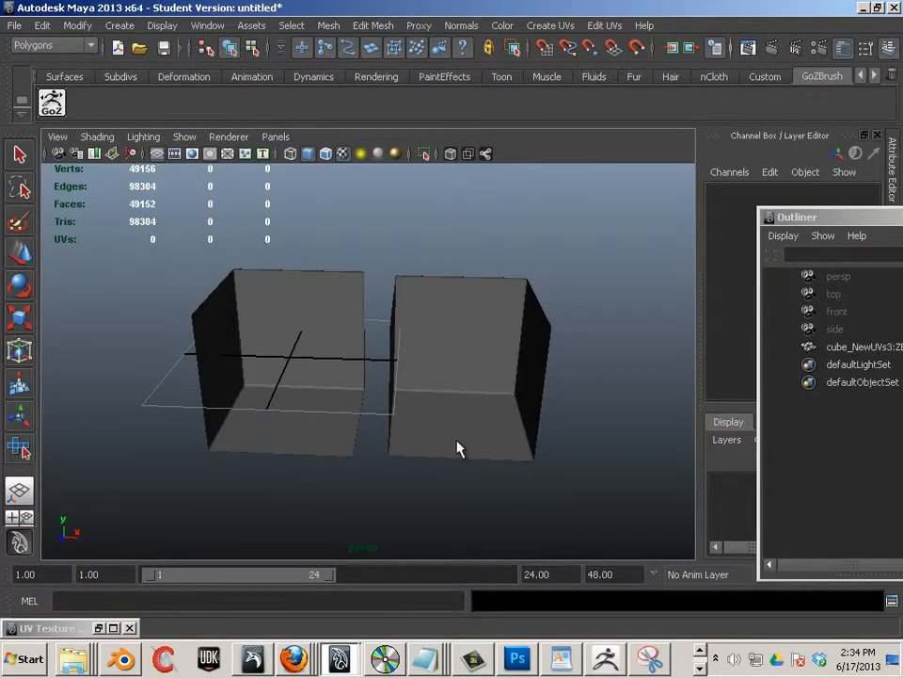
# Step: Delete the imported cube mesh from the Maya scene and return to ZBrush
pyautogui.hotkey('ctrl', 'shift', 'a')
pyautogui.press('Delete')
pyautogui.hotkey('alt', 'Tab')
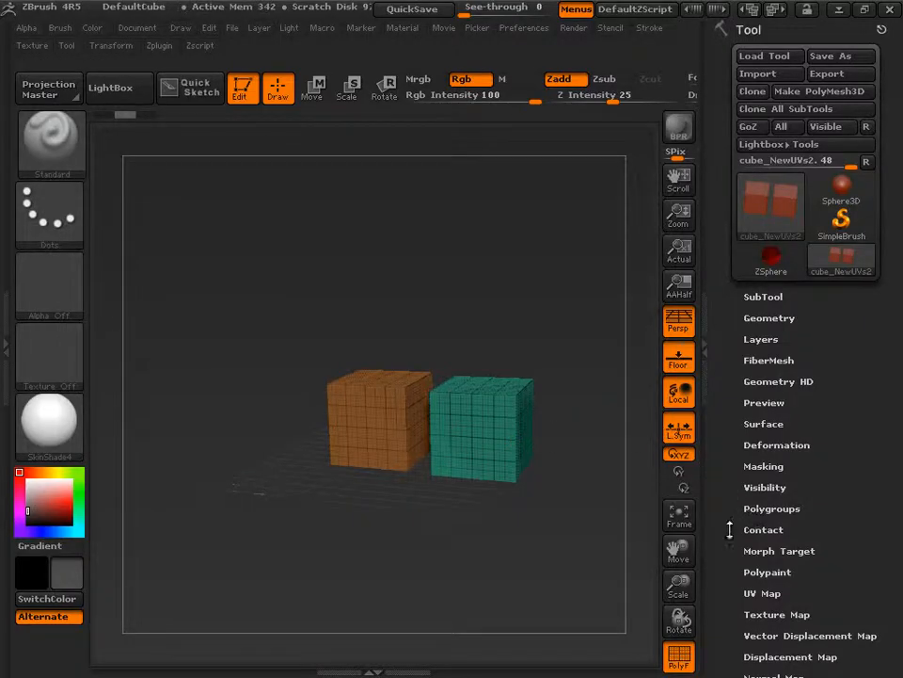
# Step: Turn off the Flp export option and export the cubes to the Desktop, replacing the existing cube_NewUVs2.OBJ
pyautogui.moveTo(729, 530); pyautogui.dragTo(720, 342)
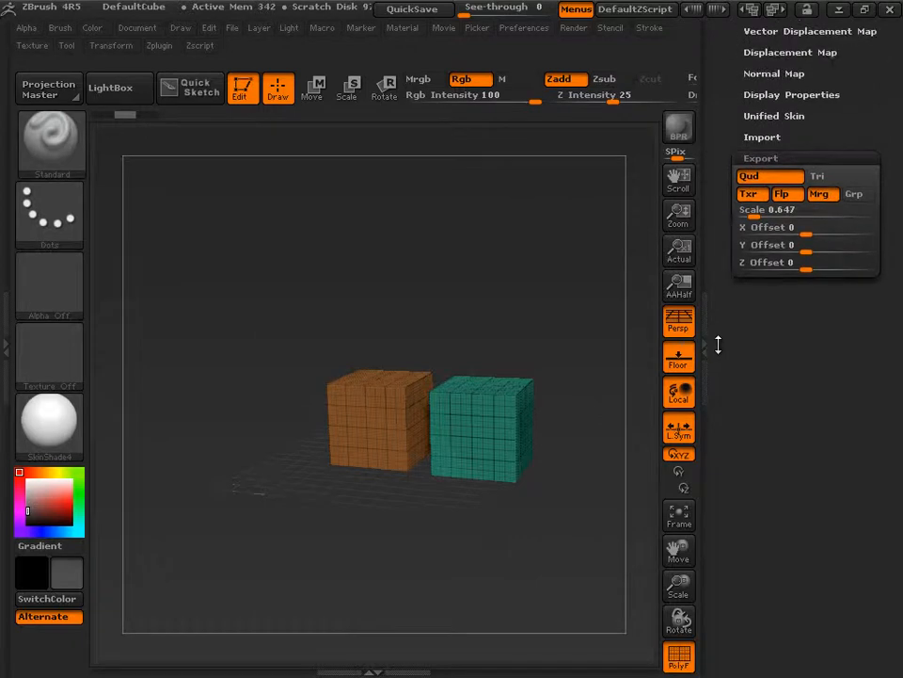
pyautogui.click(789, 194)
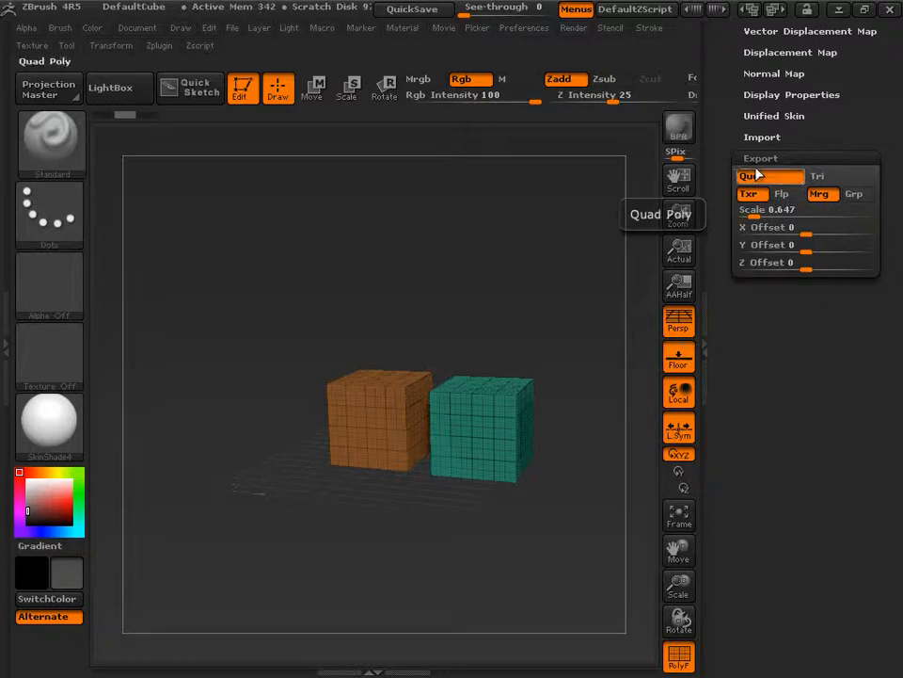
pyautogui.moveTo(721, 144); pyautogui.dragTo(726, 395)
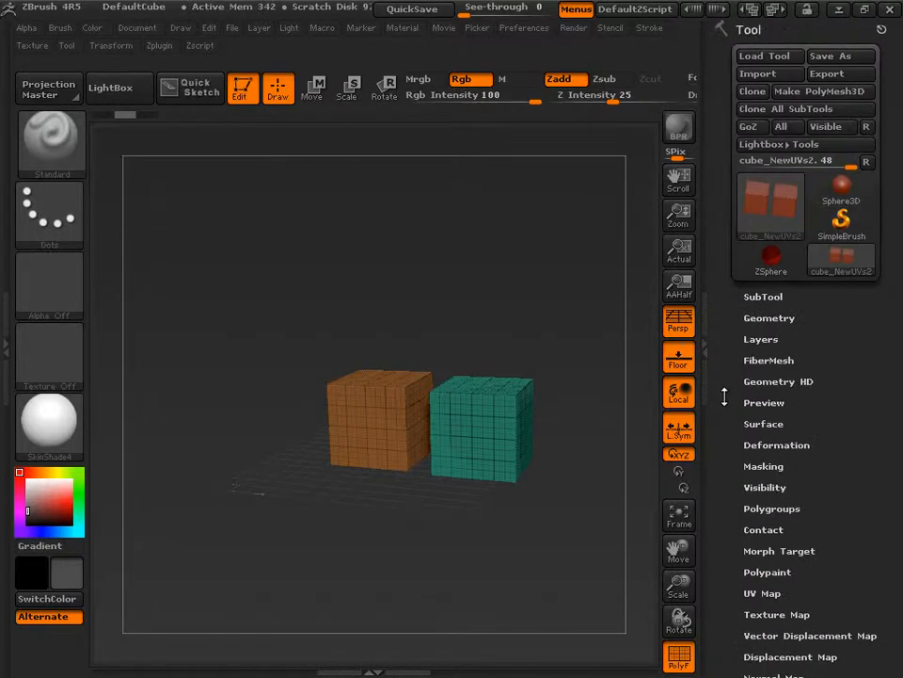
pyautogui.click(837, 75)
pyautogui.click(377, 114)
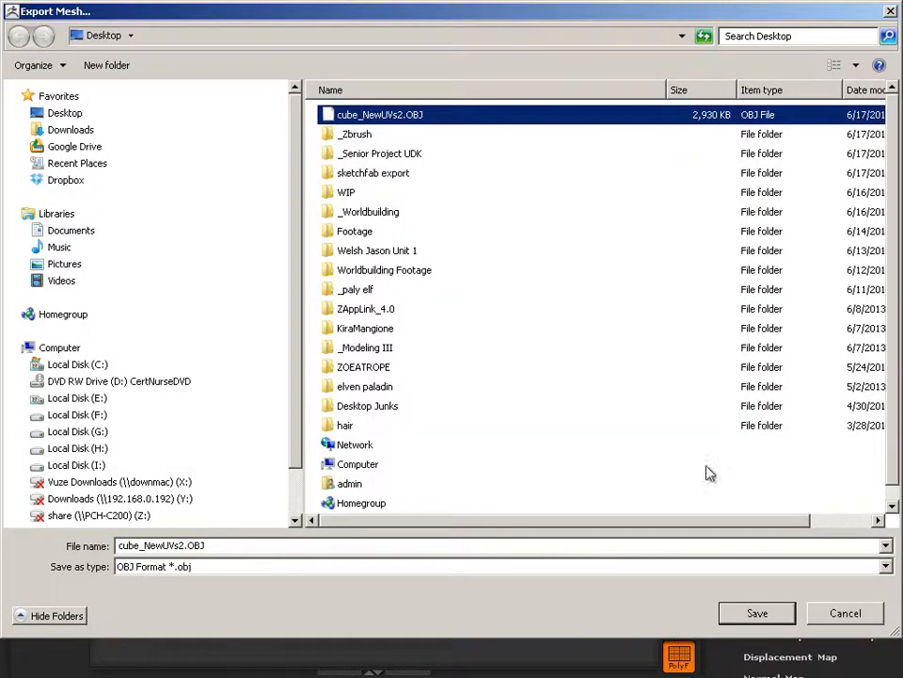
pyautogui.click(748, 616)
pyautogui.click(512, 333)
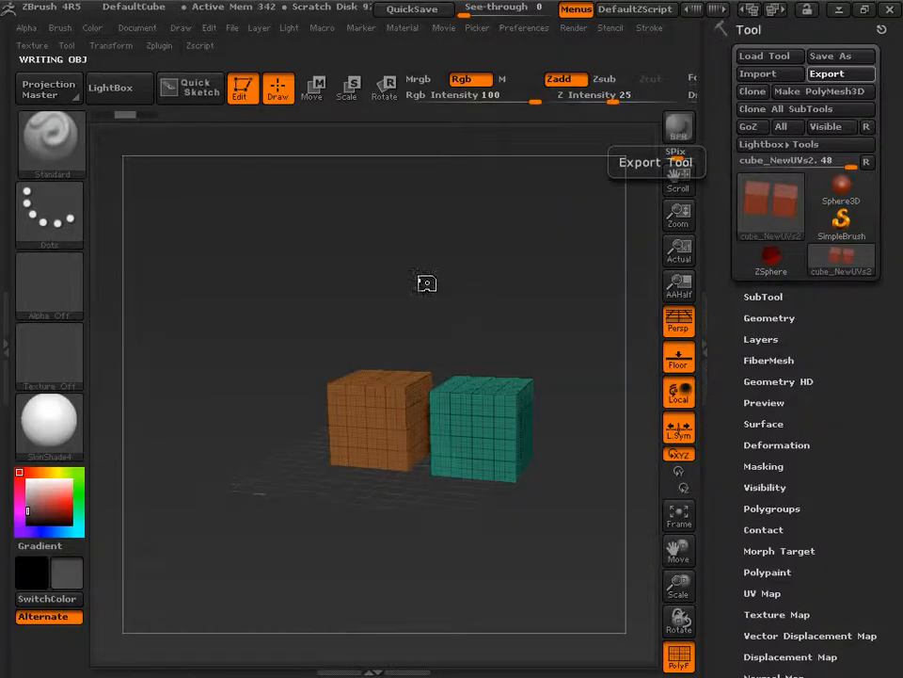
# Step: Switch to Maya, import the unflipped cube_NewUVs2.OBJ, and select the cubes to check that they form one mesh
pyautogui.hotkey('alt', 'Tab')
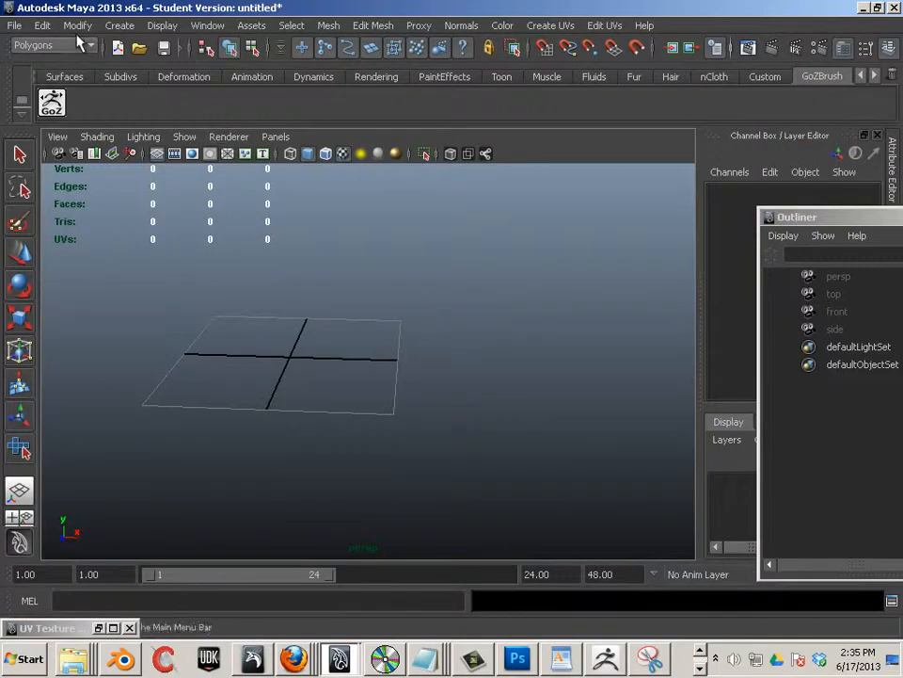
pyautogui.click(16, 26)
pyautogui.click(81, 175)
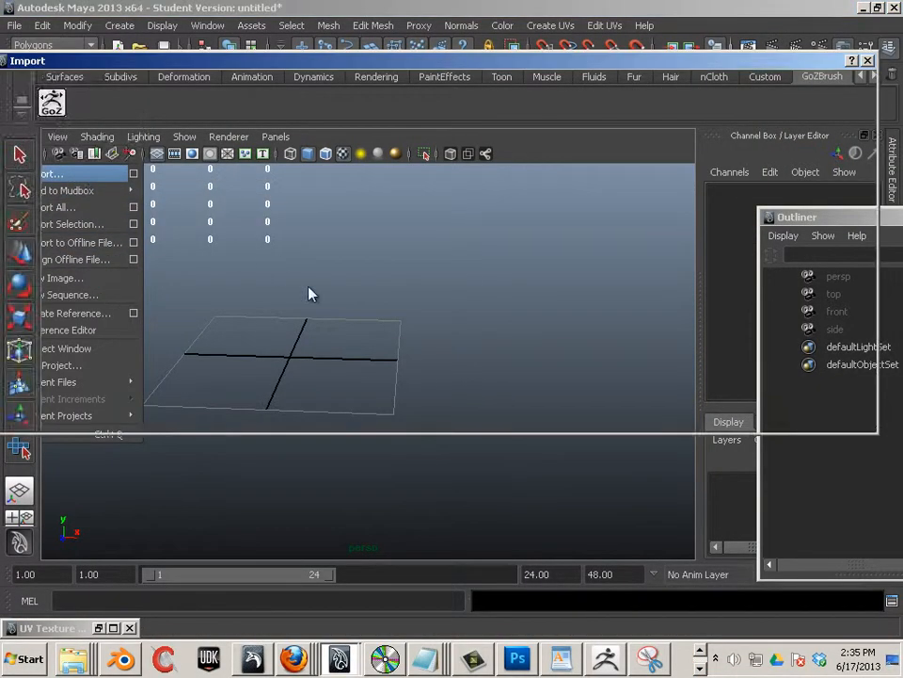
pyautogui.doubleClick(231, 136)
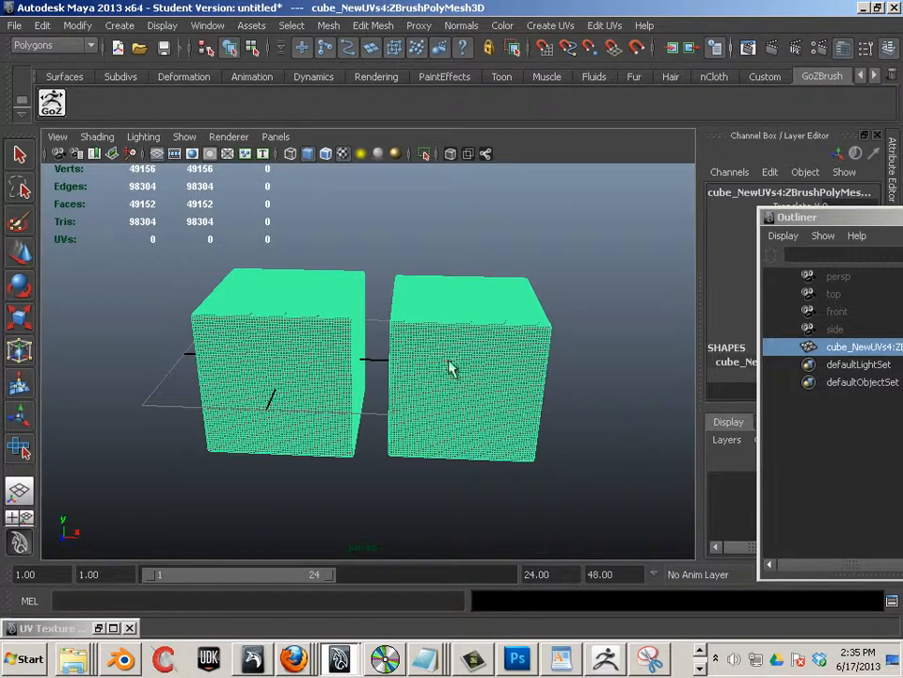
pyautogui.click(315, 265)
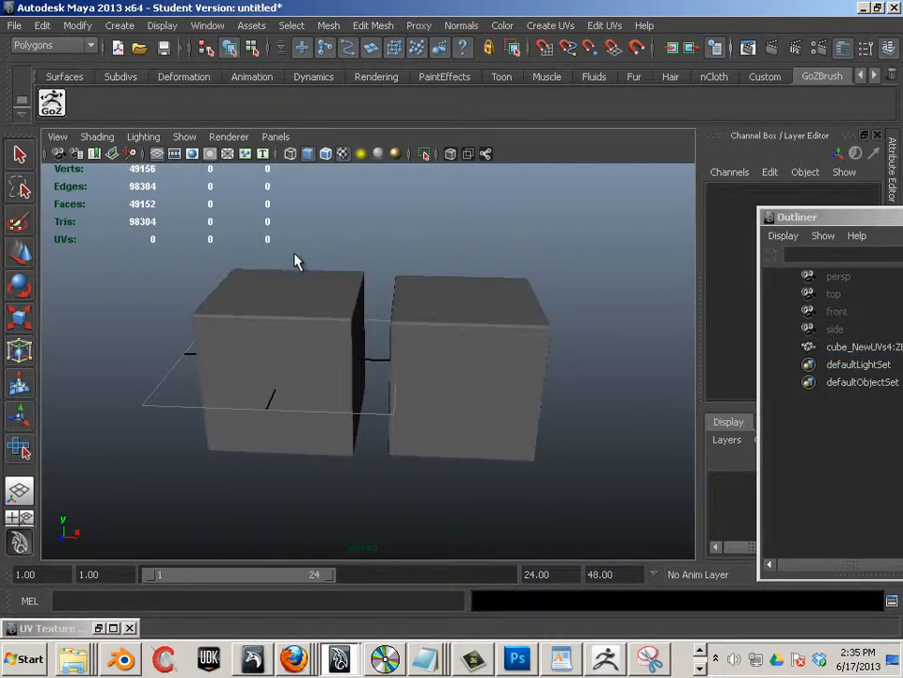
pyautogui.moveTo(295, 261); pyautogui.dragTo(492, 369)
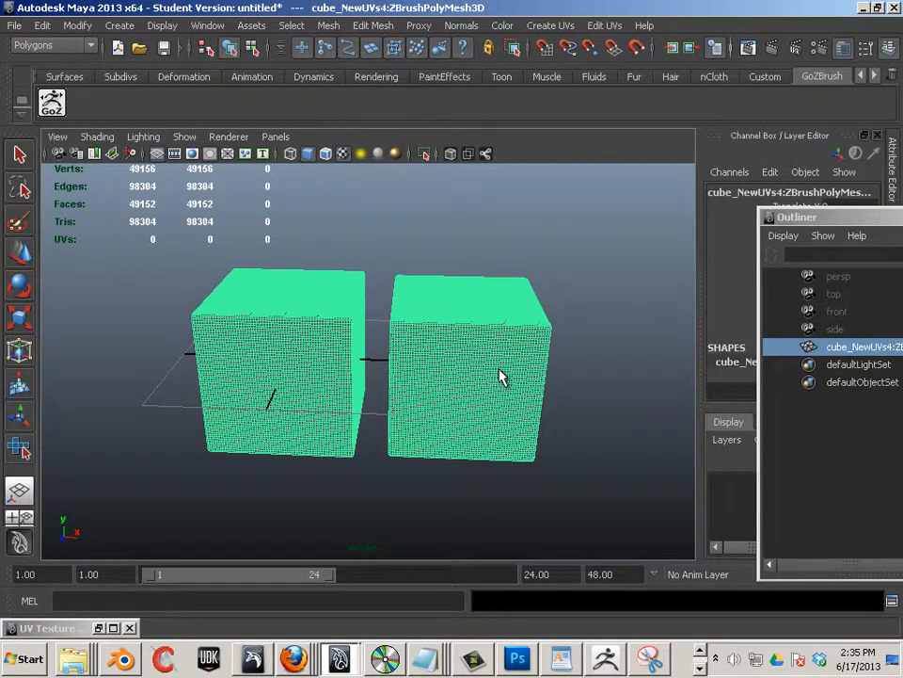
# Step: Switch back to ZBrush and review the Split and Merge options for the cube_NewUVs2 subtool
pyautogui.hotkey('alt', 'Tab')
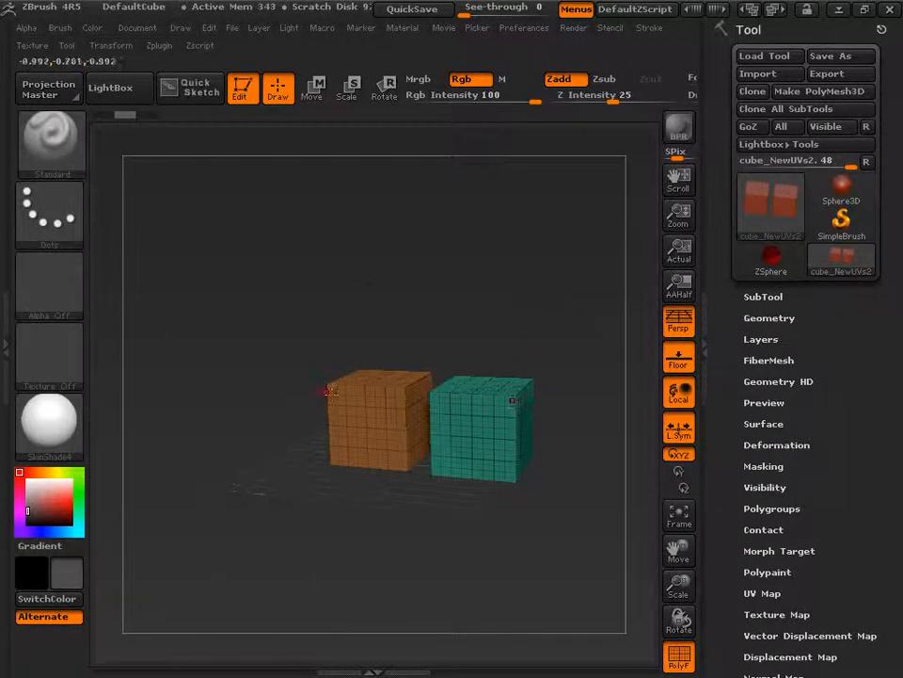
pyautogui.click(748, 298)
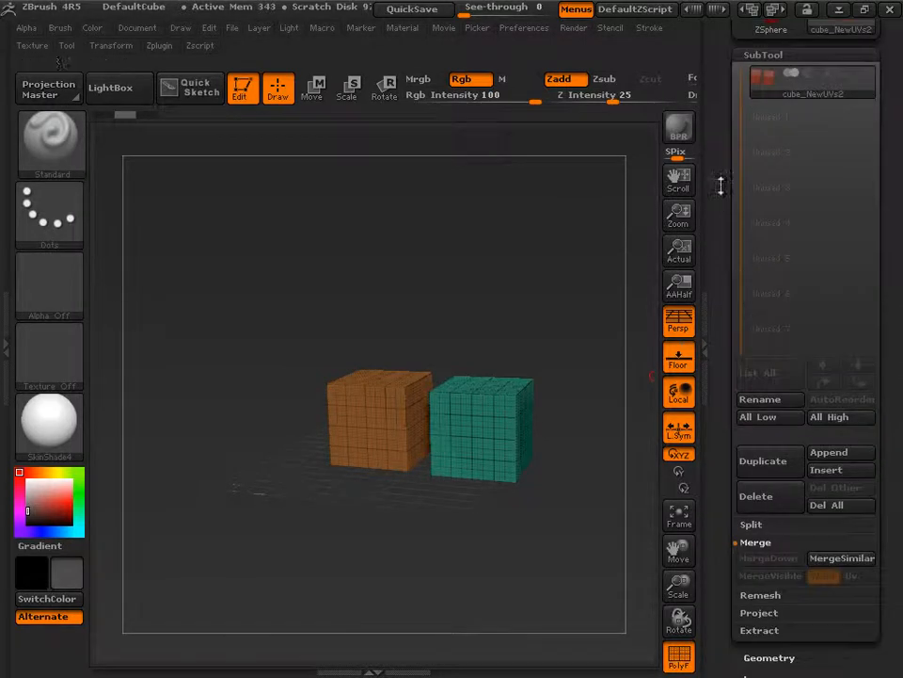
pyautogui.moveTo(715, 162); pyautogui.dragTo(722, 202)
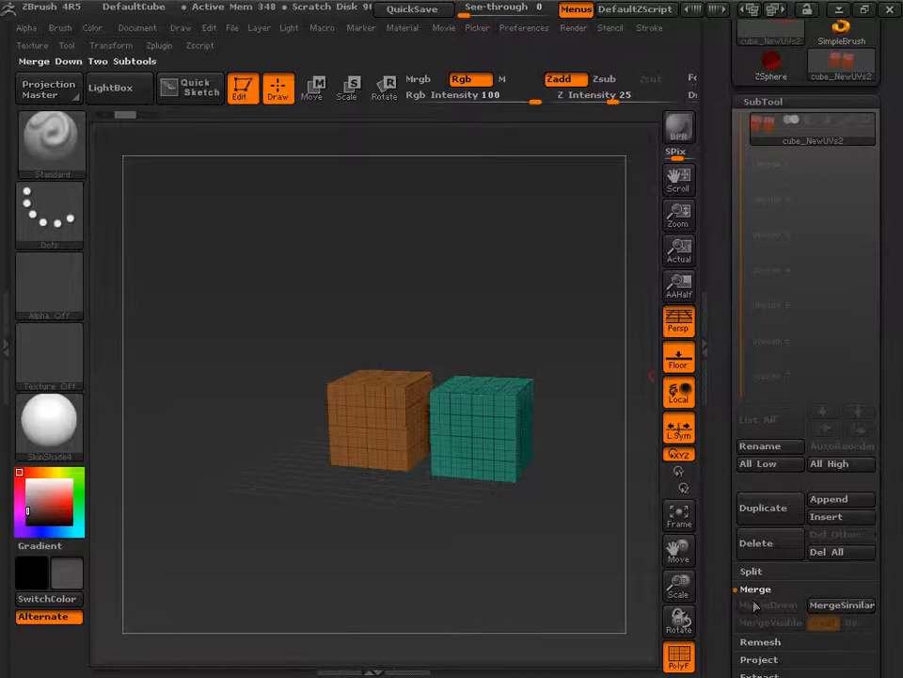
pyautogui.moveTo(721, 560); pyautogui.dragTo(761, 433)
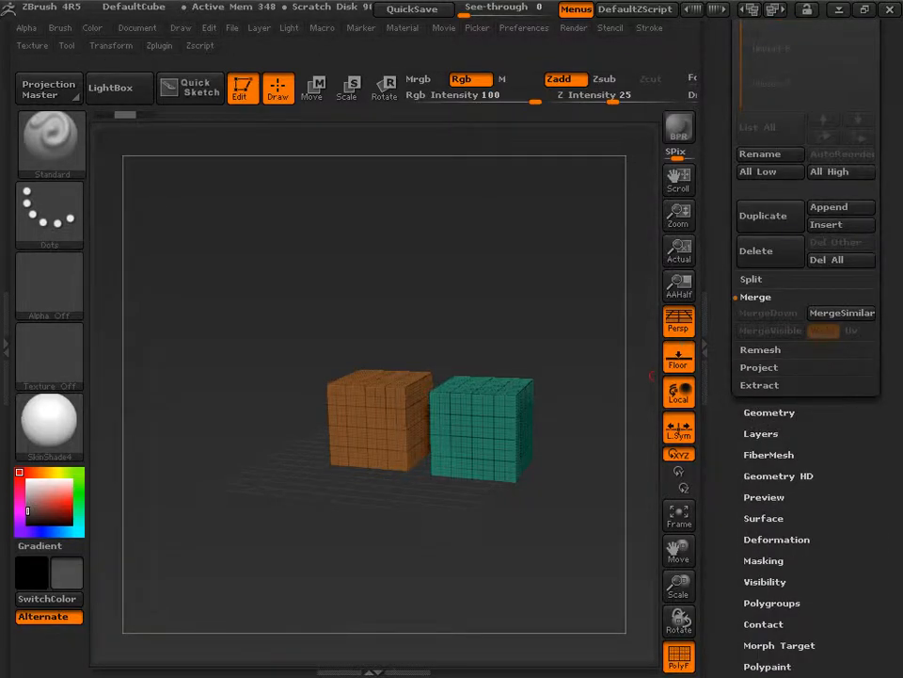